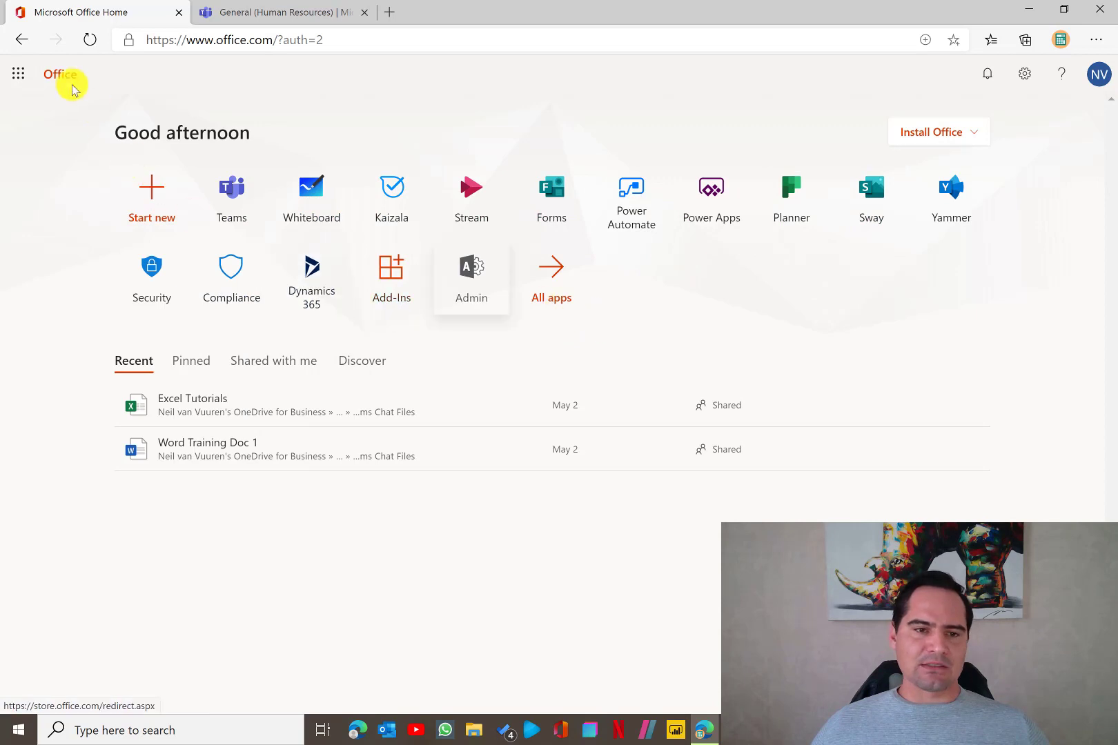
pyautogui.click(19, 73)
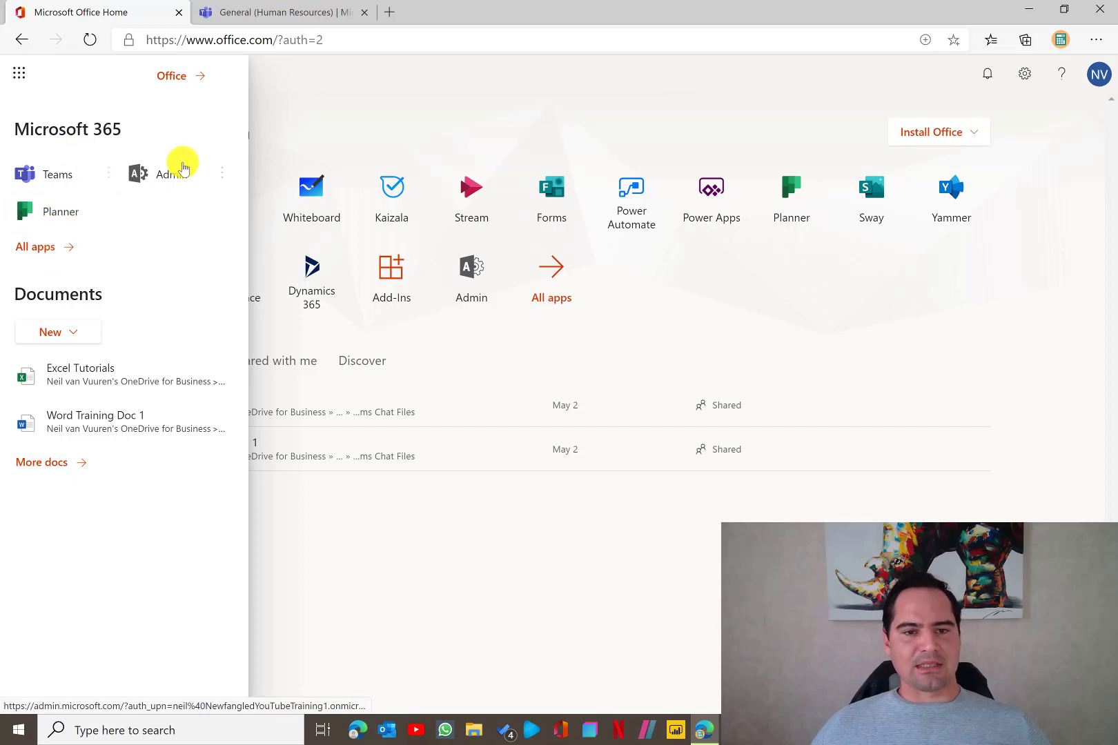
pyautogui.click(387, 118)
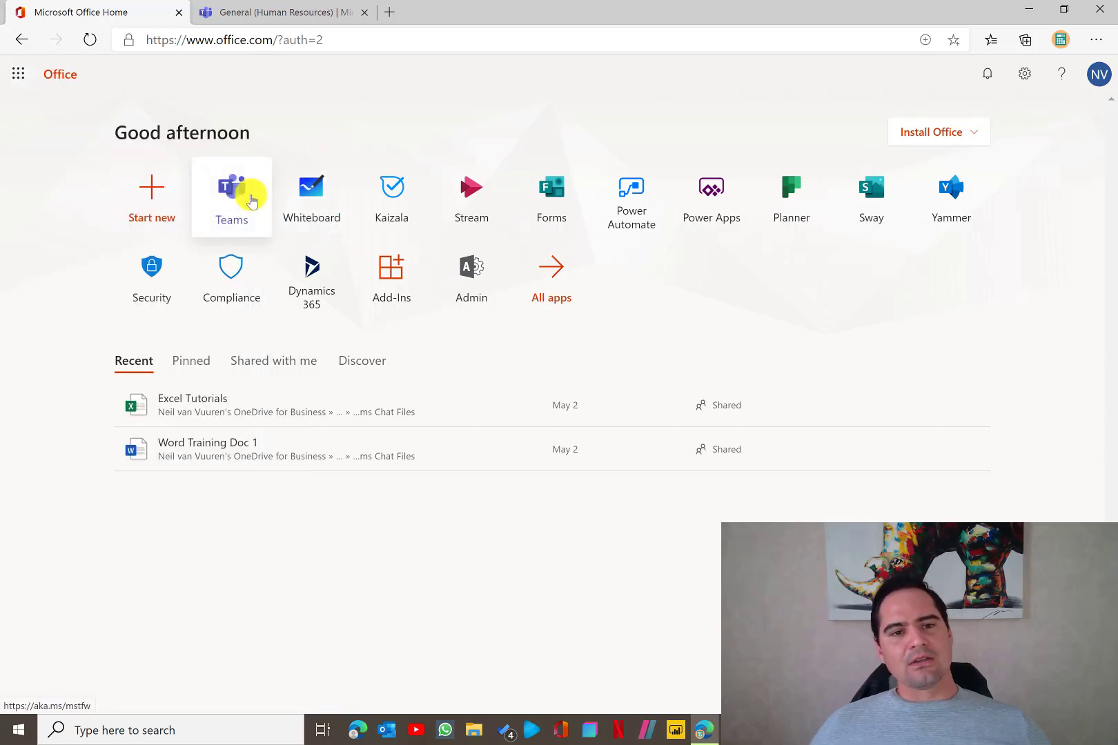
# Switch to Microsoft Teams, search the app store for "zoom" and open the details of the Zoom app.
pyautogui.click(295, 12)
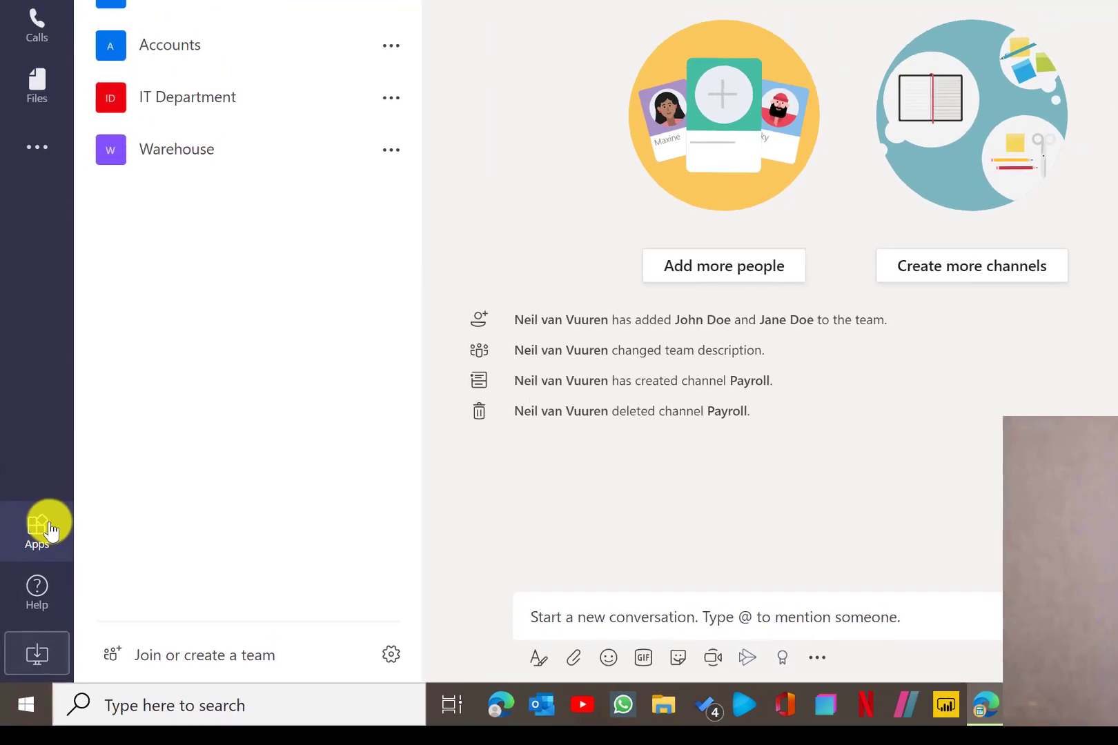
pyautogui.click(49, 528)
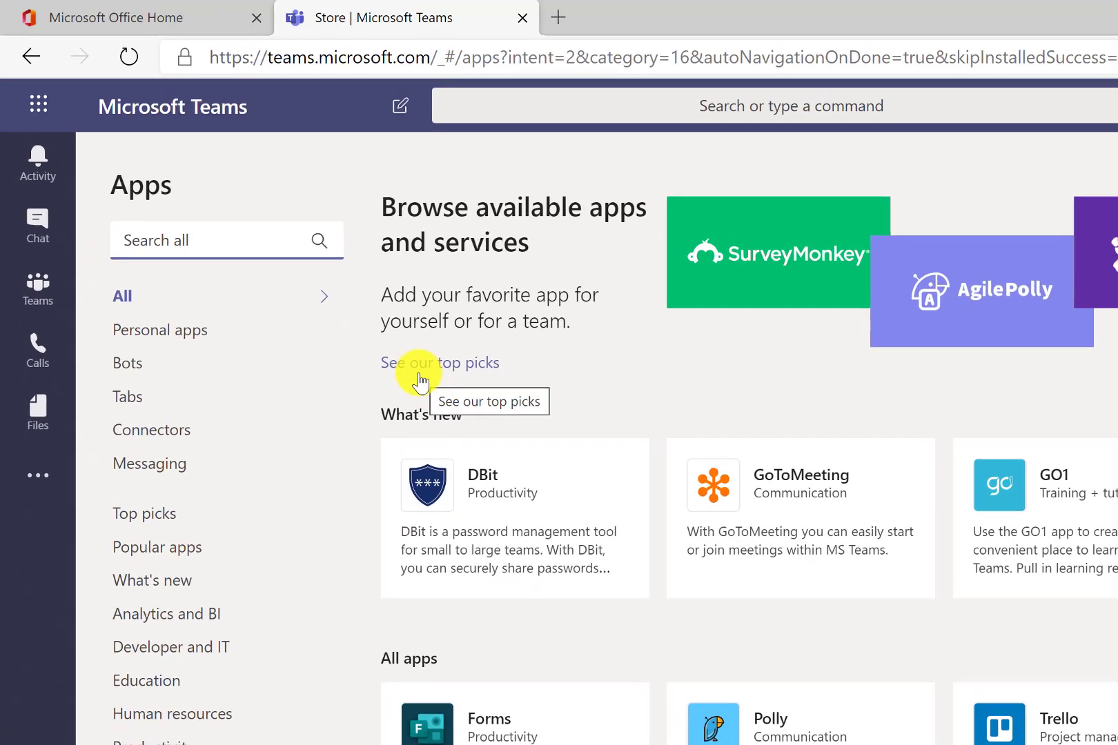
pyautogui.write('zoo')
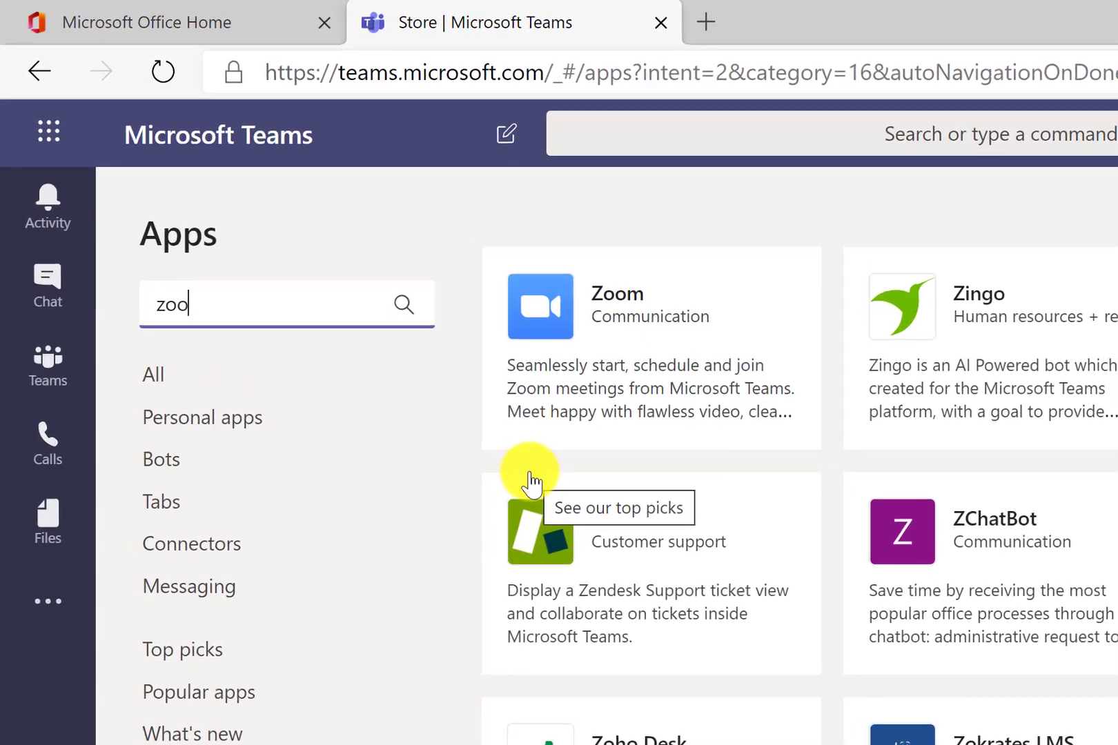
pyautogui.write('m')
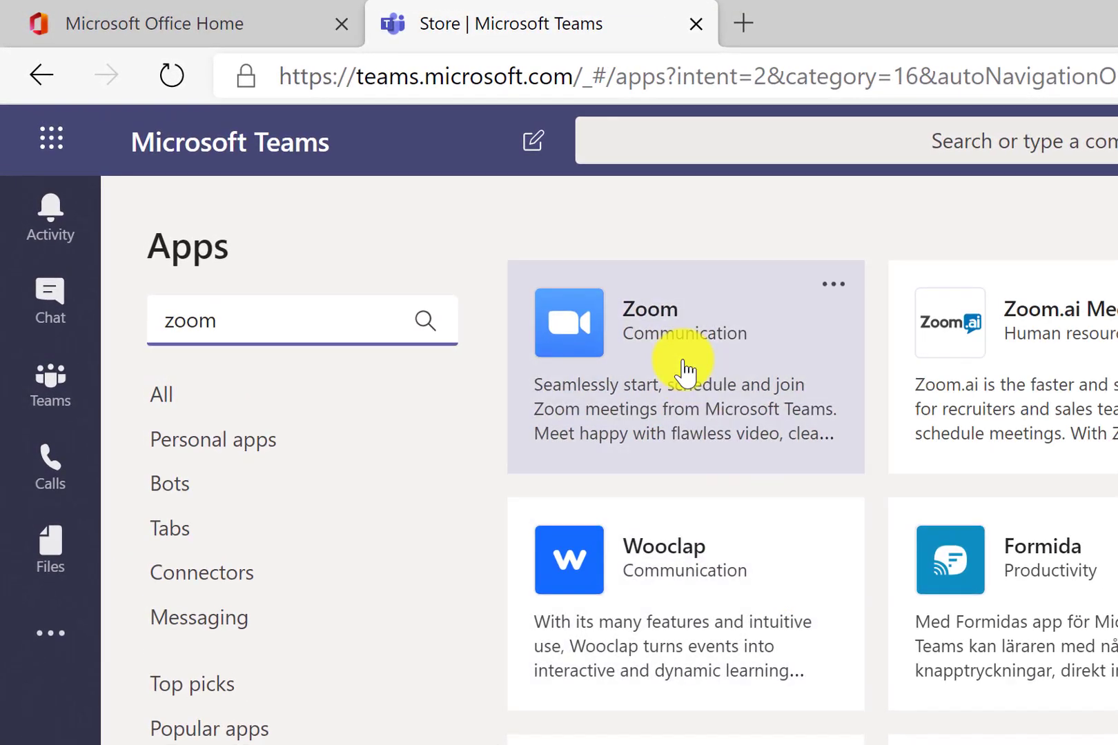
pyautogui.click(684, 369)
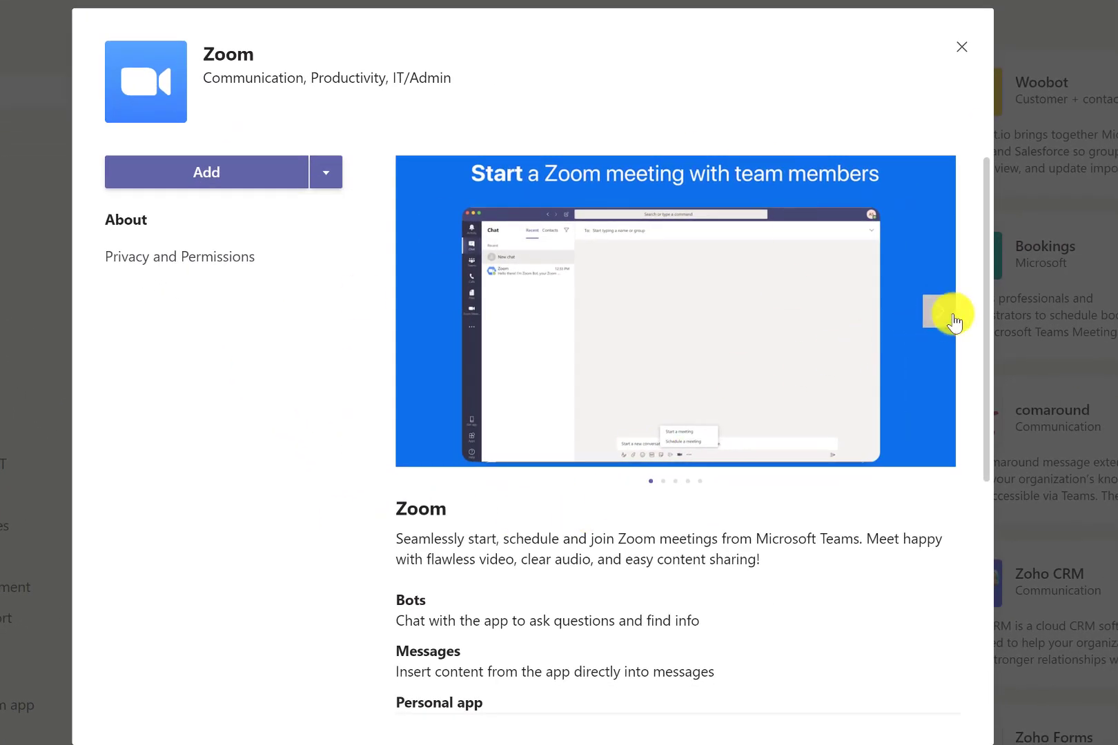
pyautogui.click(954, 316)
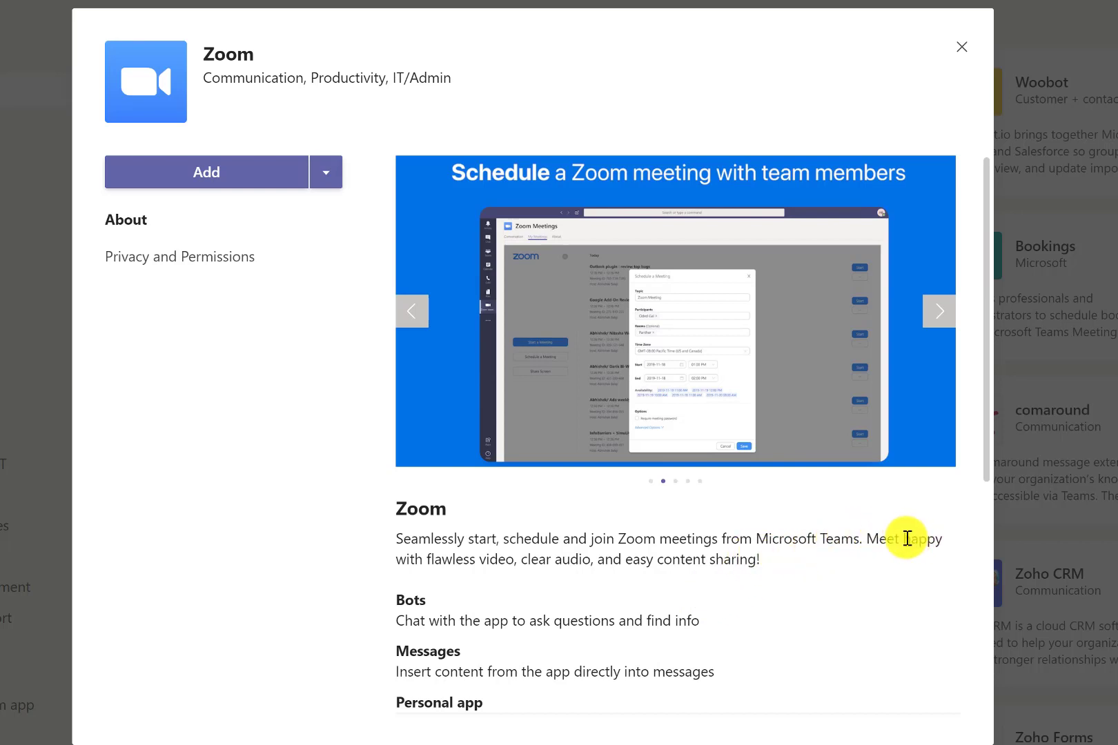
pyautogui.moveTo(902, 538); pyautogui.dragTo(943, 543)
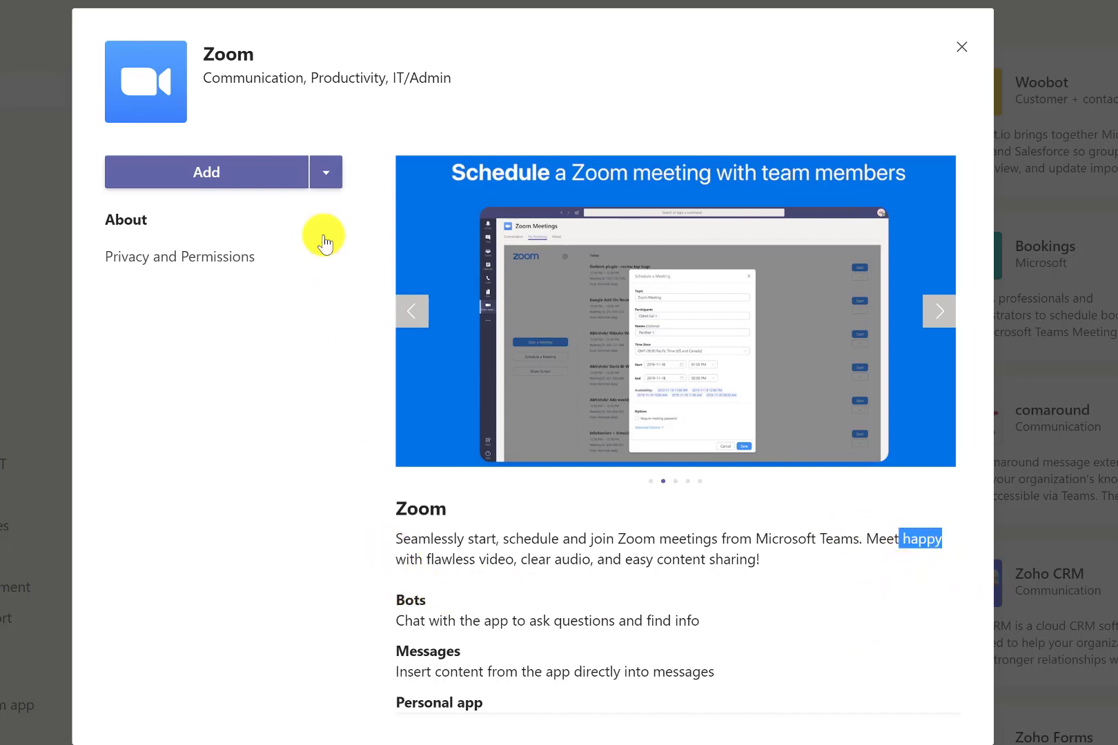
# Add the Zoom app to the General channel of the Human Resources team and set up its bot.
pyautogui.click(327, 174)
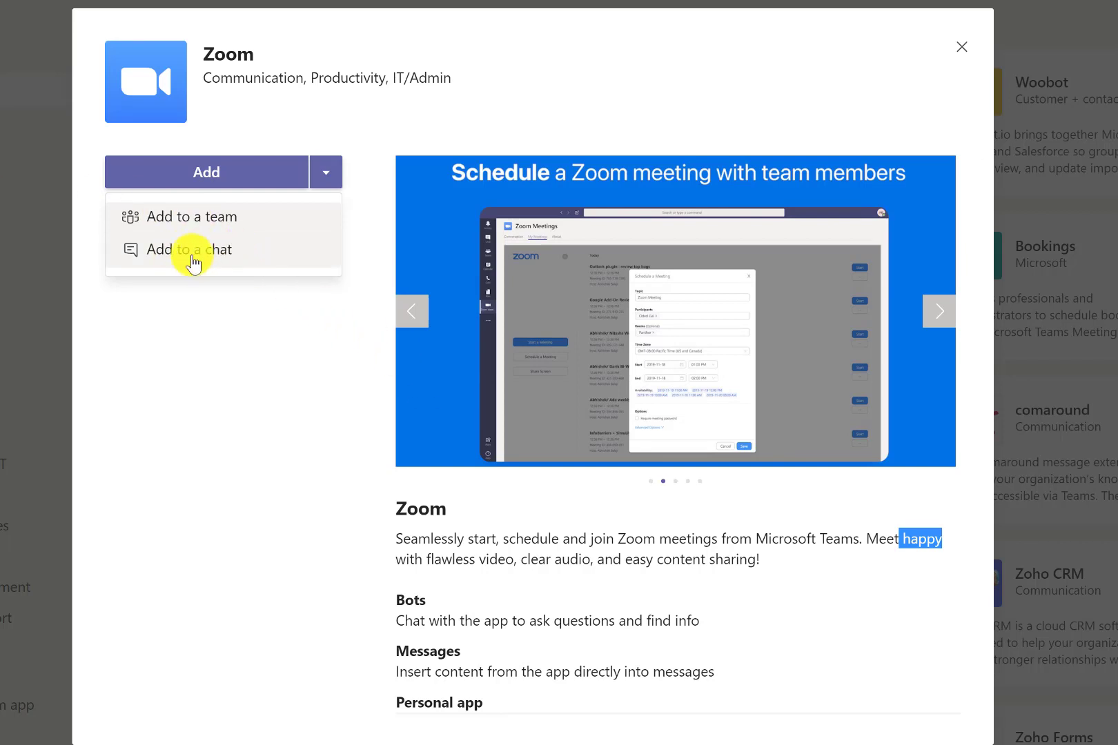
pyautogui.click(242, 220)
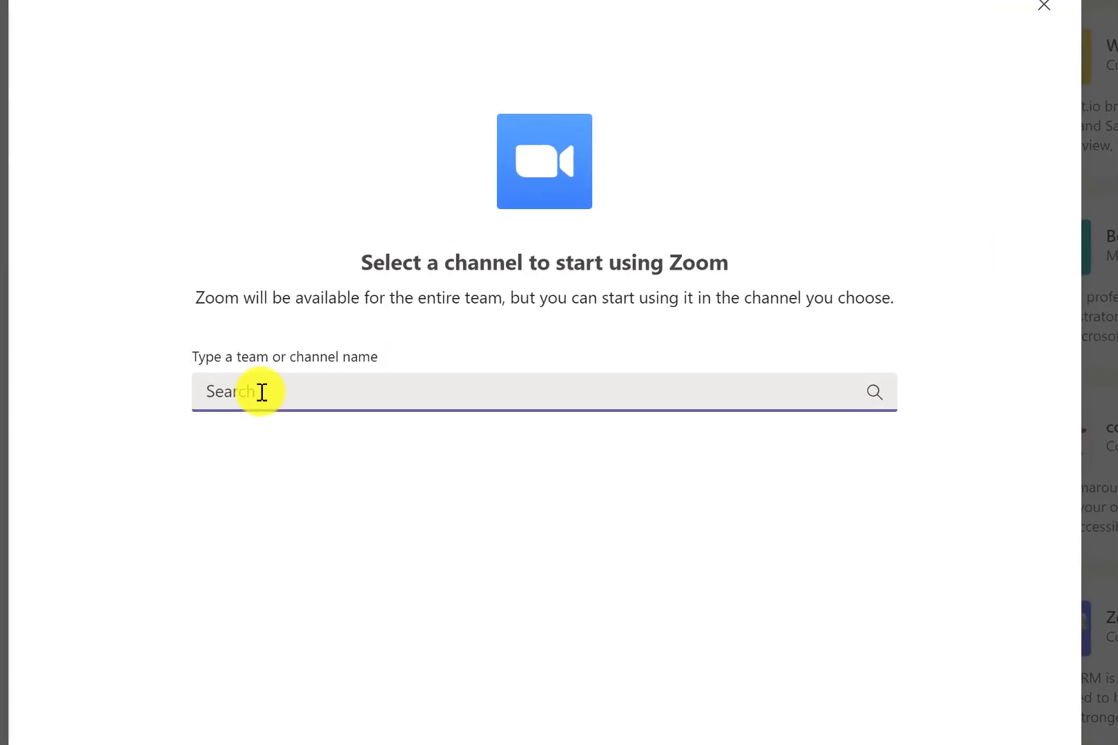
pyautogui.write('n')
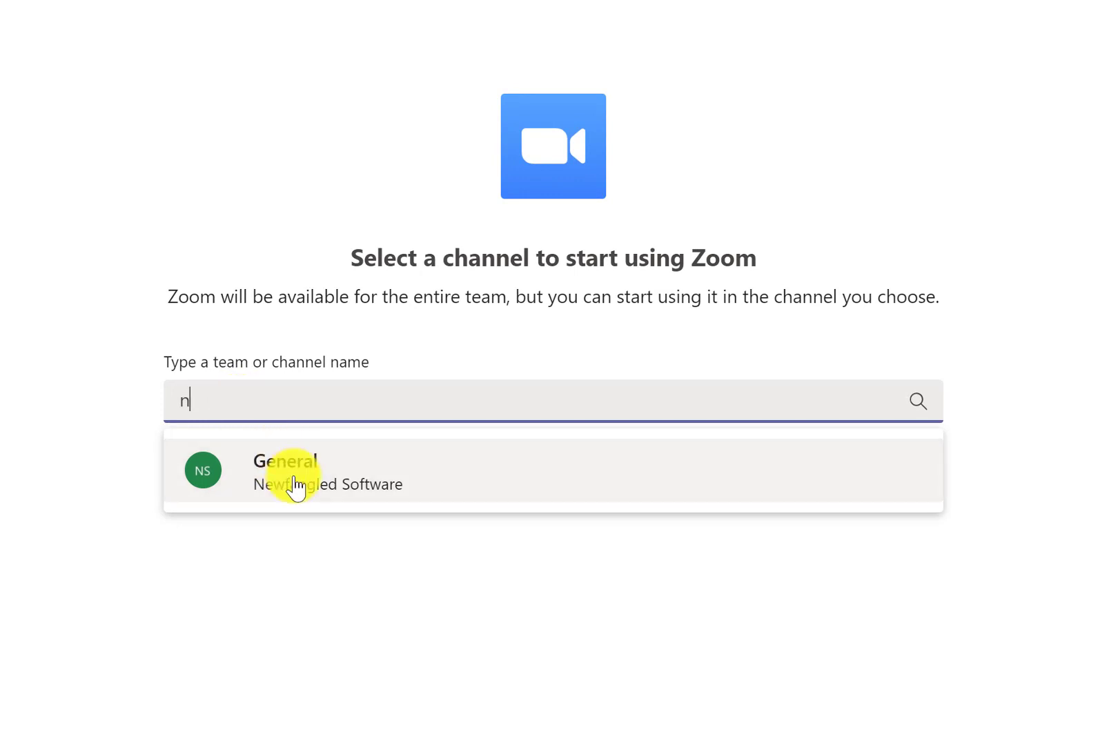
pyautogui.press('BackSpace')
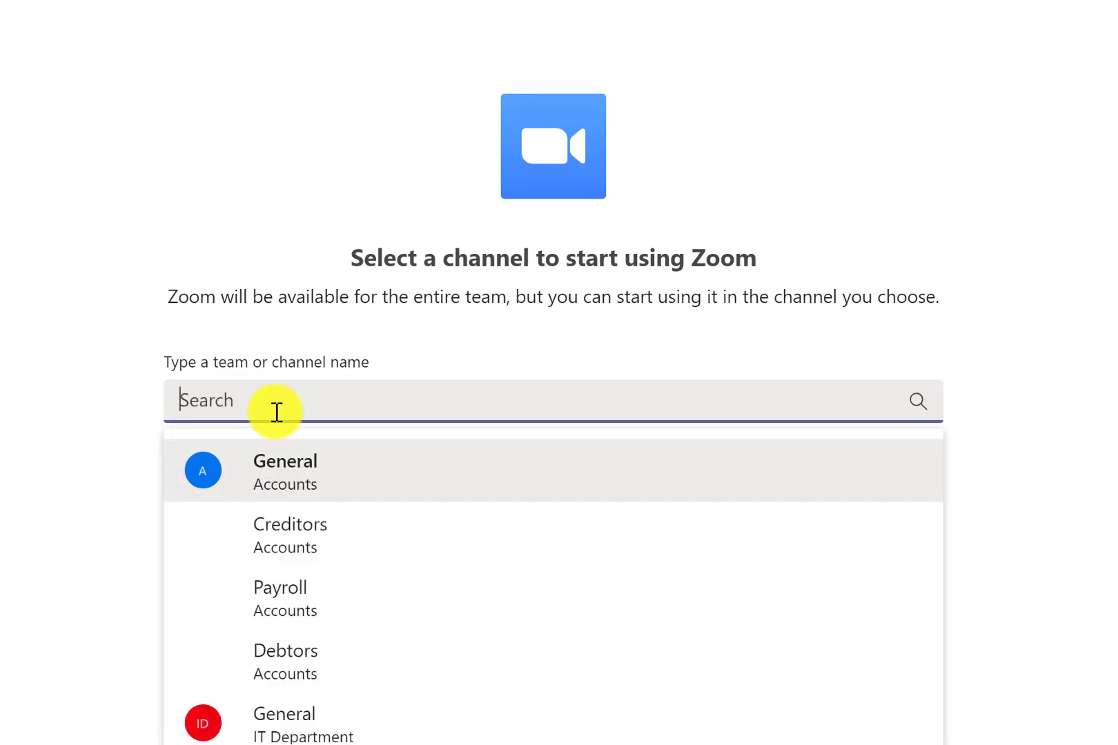
pyautogui.write('human')
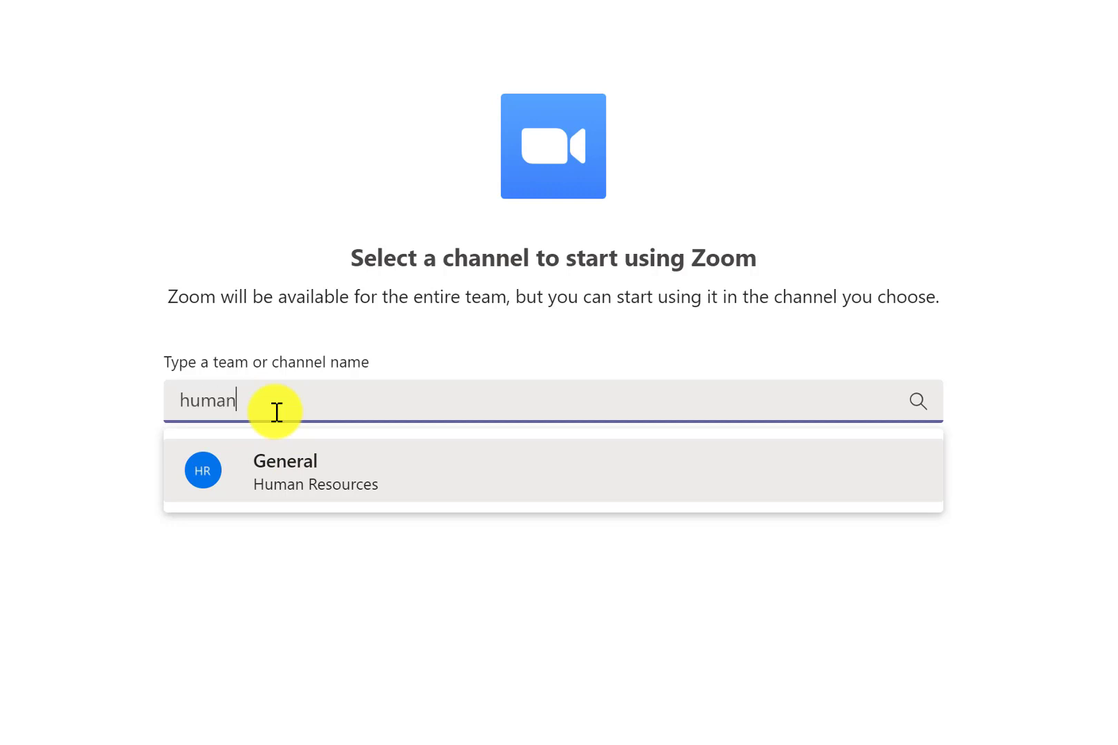
pyautogui.click(329, 481)
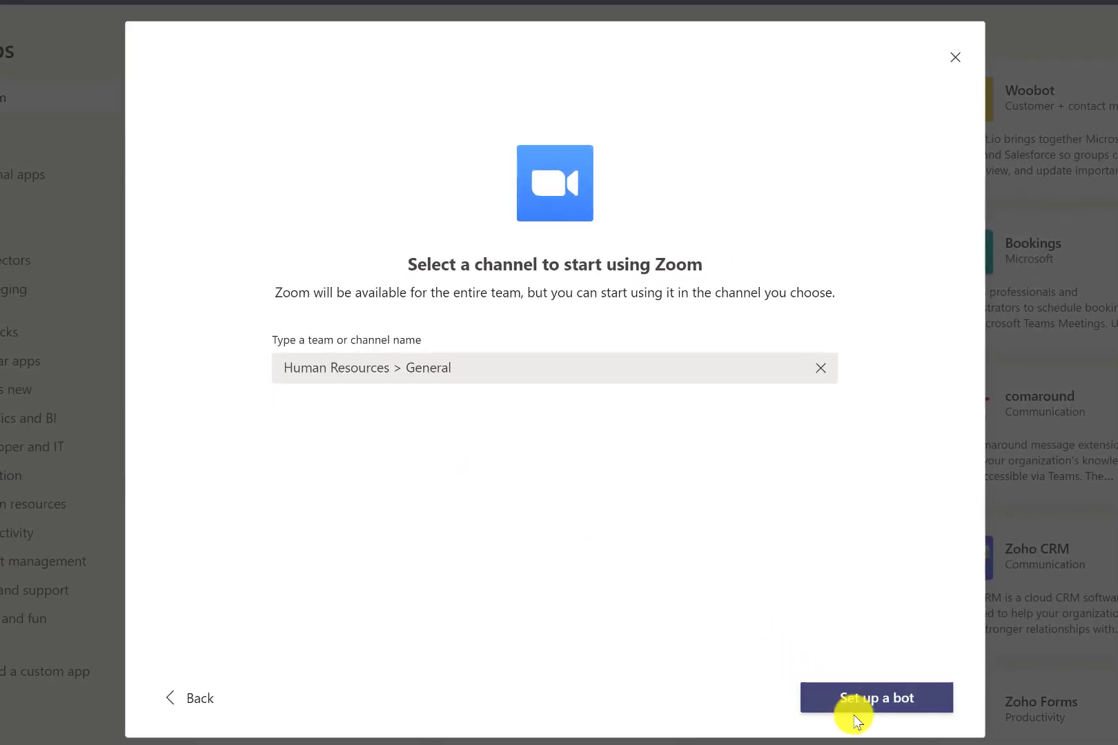
pyautogui.click(876, 694)
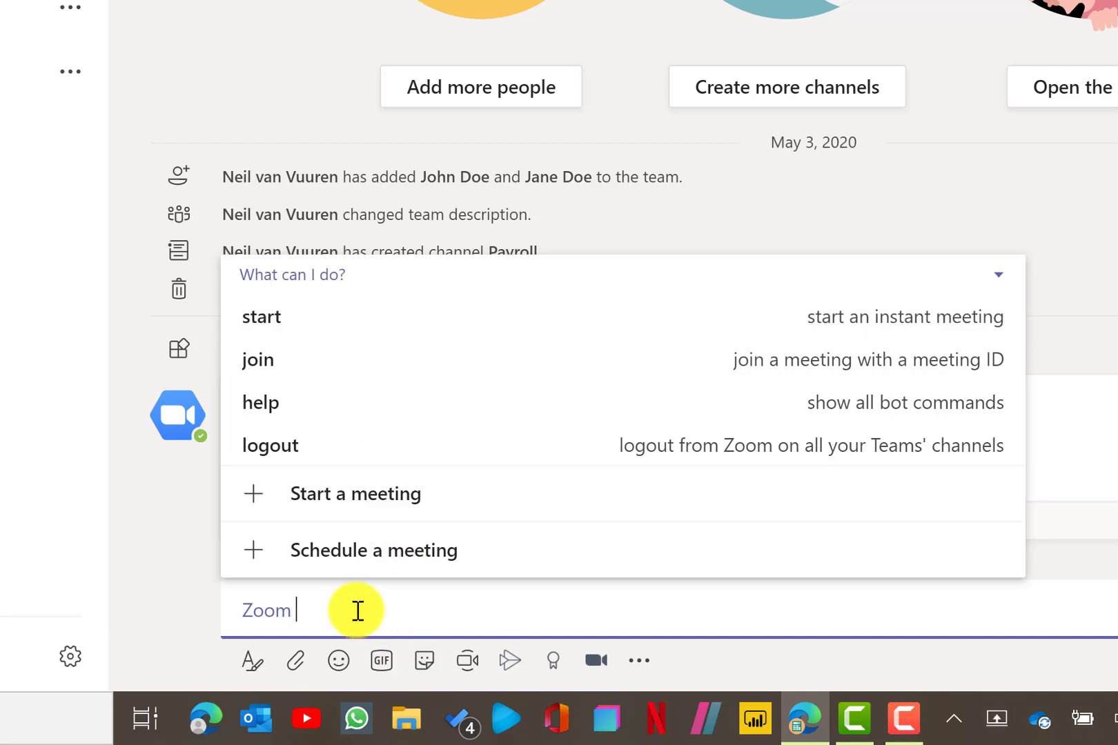
# Send the Zoom bot the "help" command in the General channel and expand its full reply.
pyautogui.write('sta')
pyautogui.press('BackSpace')
pyautogui.press('BackSpace')
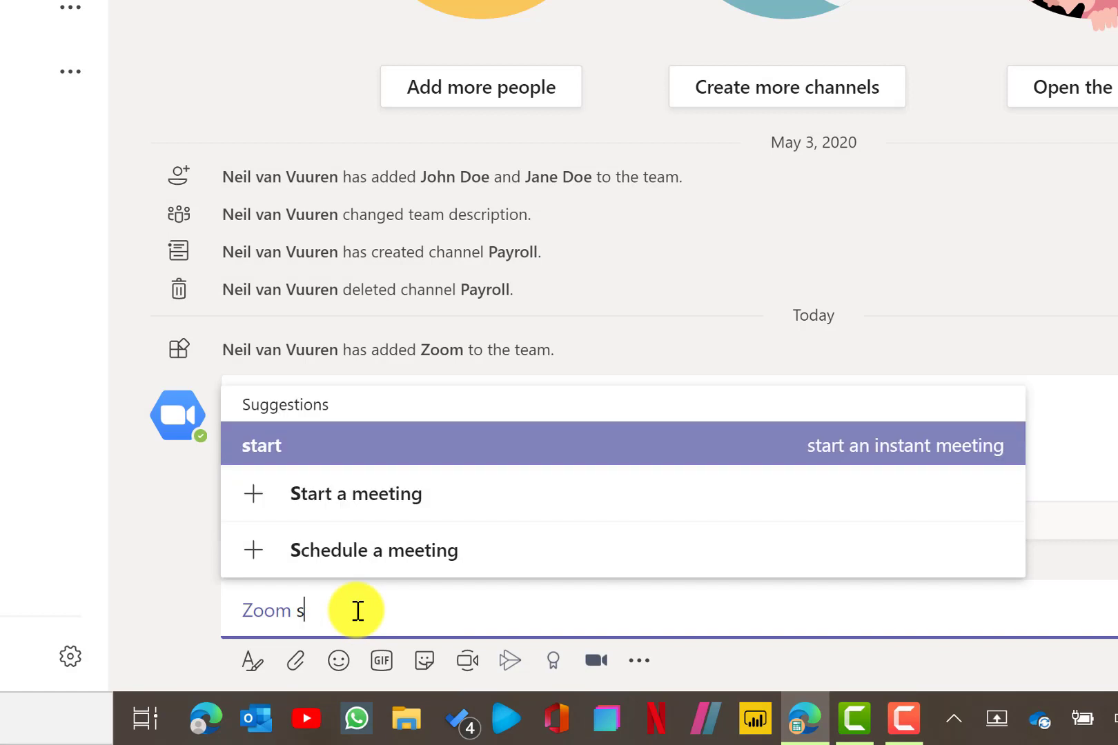
pyautogui.press('BackSpace')
pyautogui.write('help')
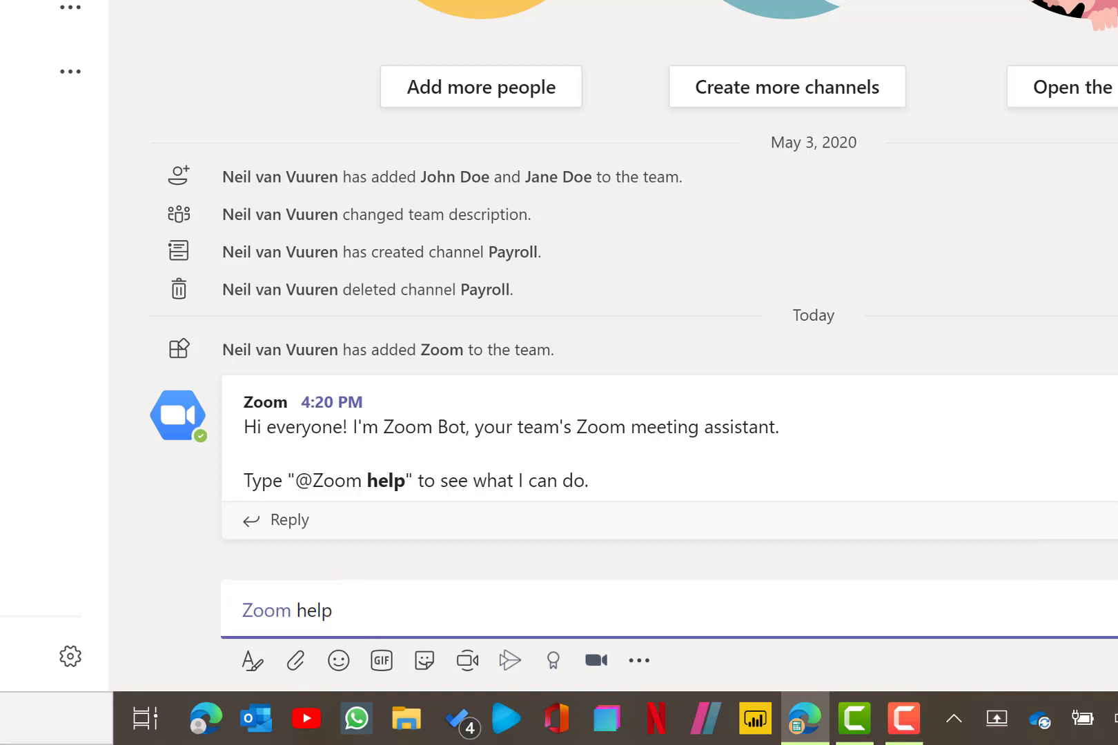
pyautogui.press('Return')
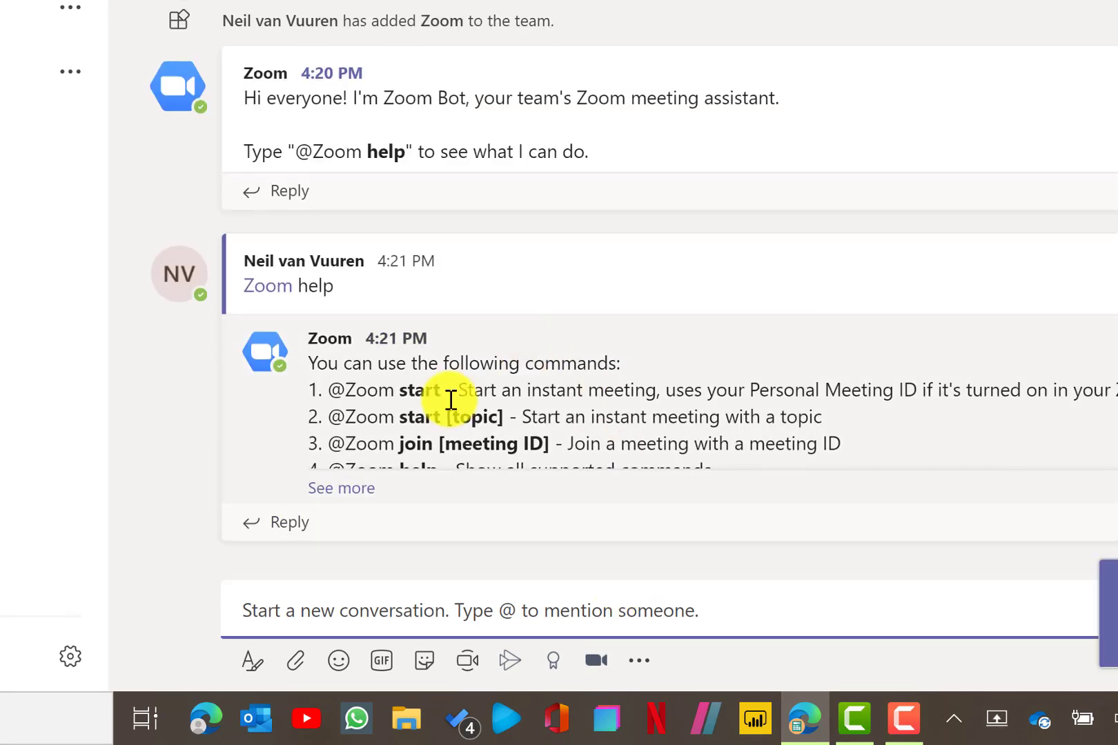
pyautogui.click(344, 492)
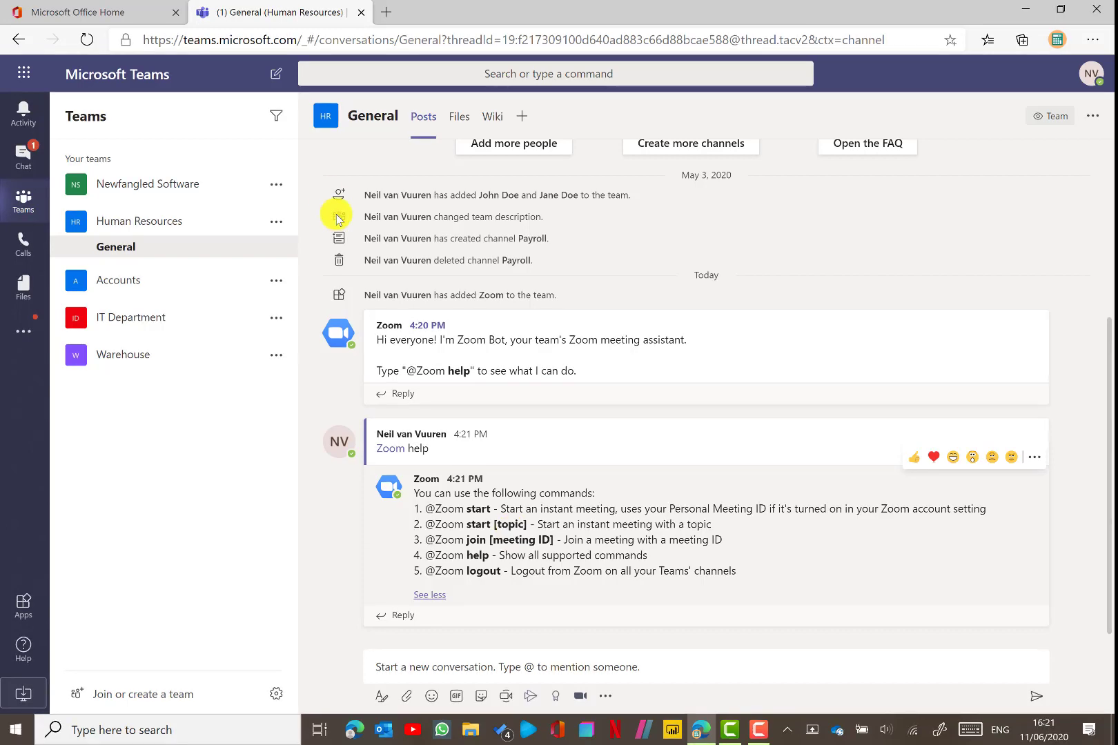
# Open the chats and pin the Zoom app to the app bar.
pyautogui.click(29, 162)
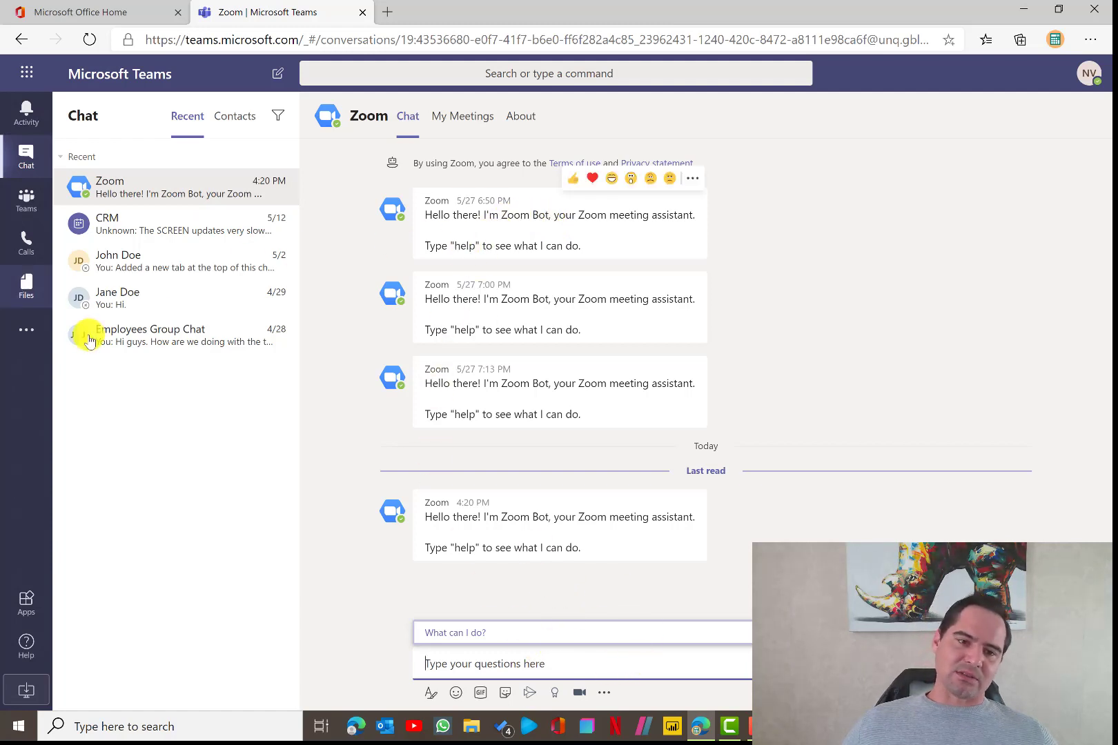
pyautogui.click(27, 330)
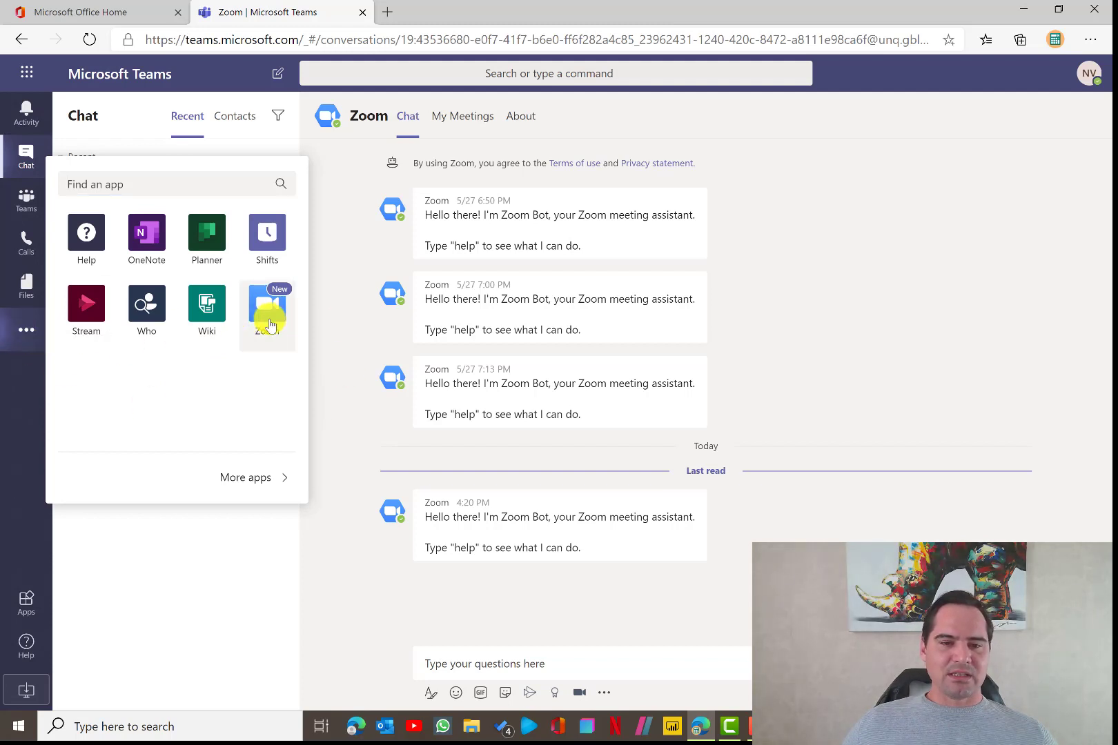
pyautogui.rightClick(271, 325)
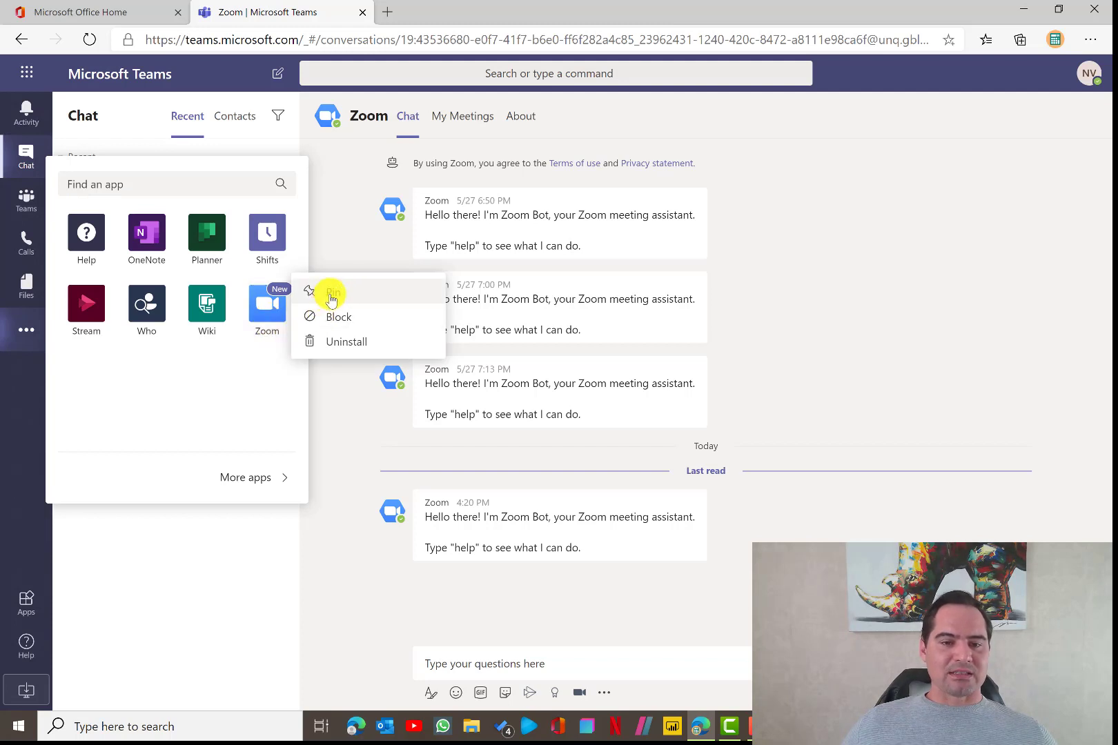
pyautogui.click(326, 293)
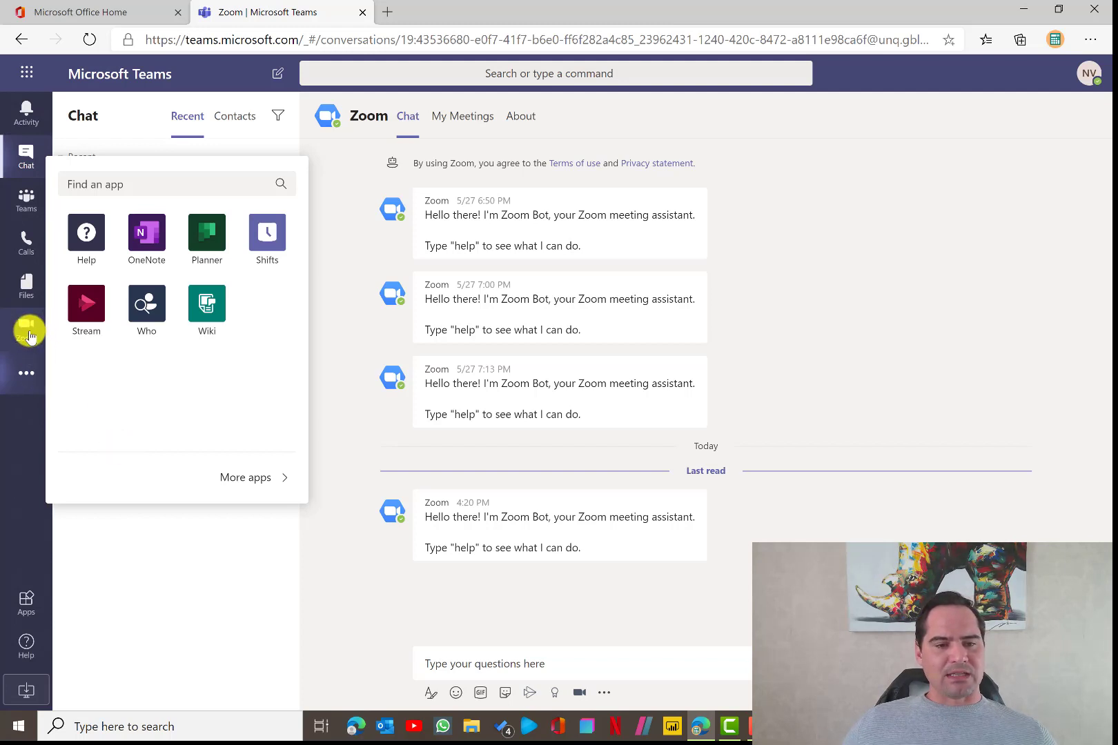
# Open the My Meetings page of the pinned Zoom app and sign in to Zoom for Microsoft Teams.
pyautogui.click(29, 334)
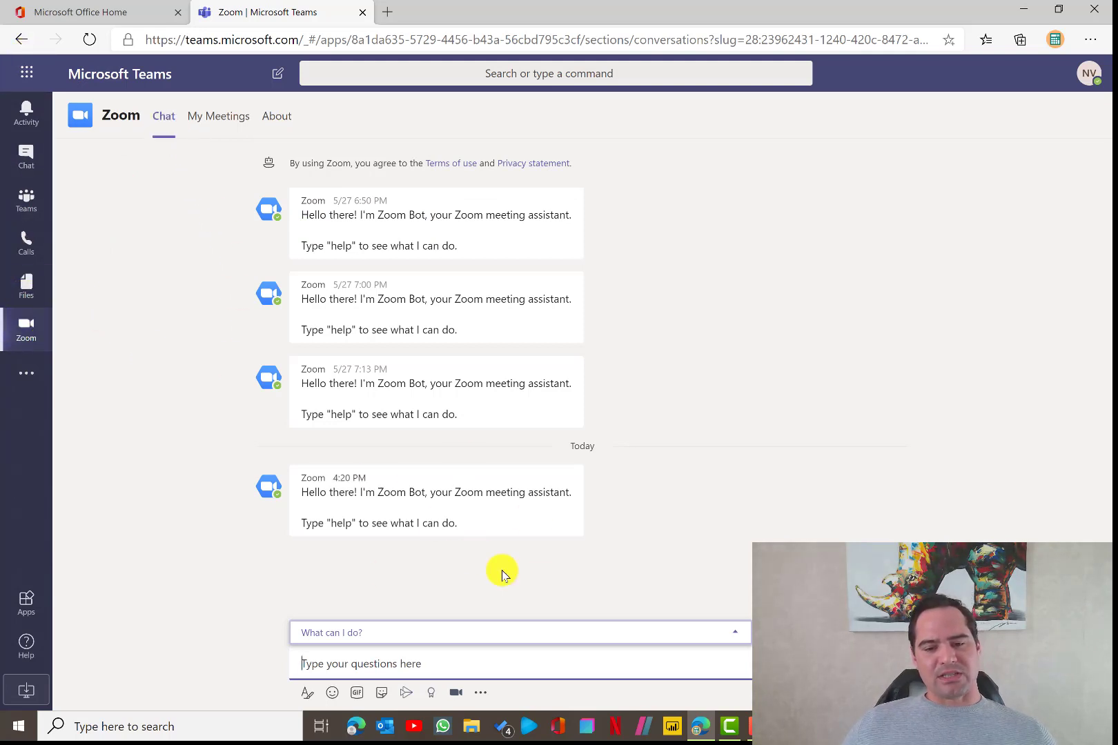
pyautogui.click(232, 121)
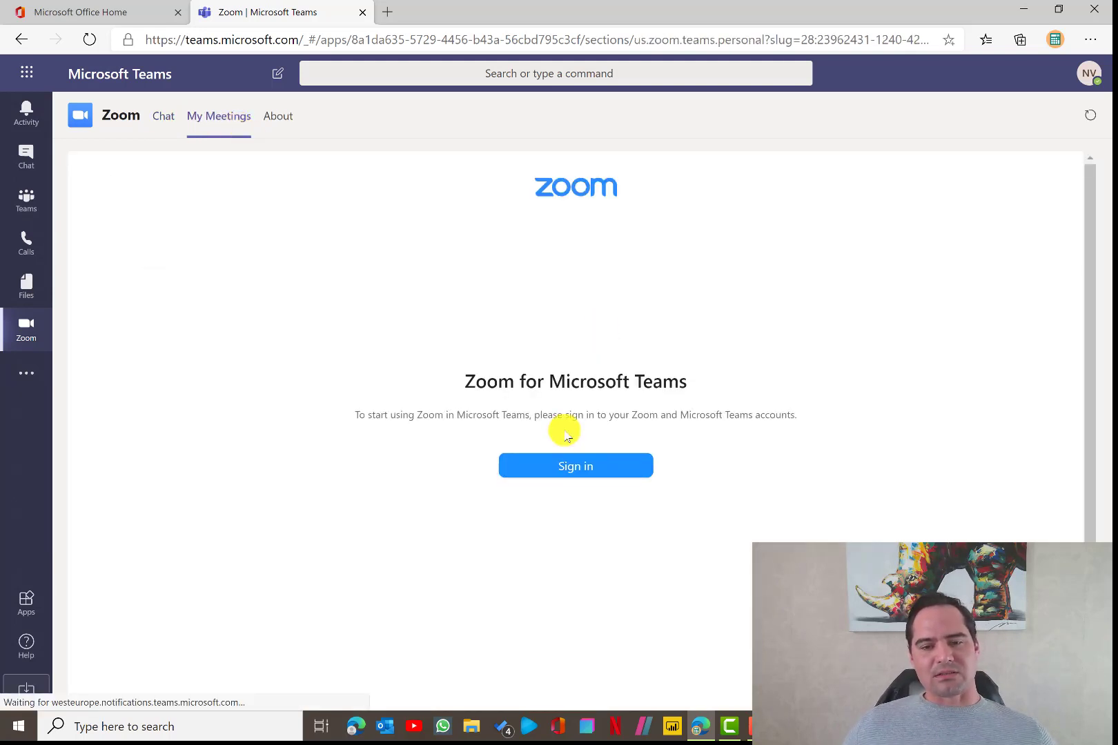
pyautogui.click(561, 468)
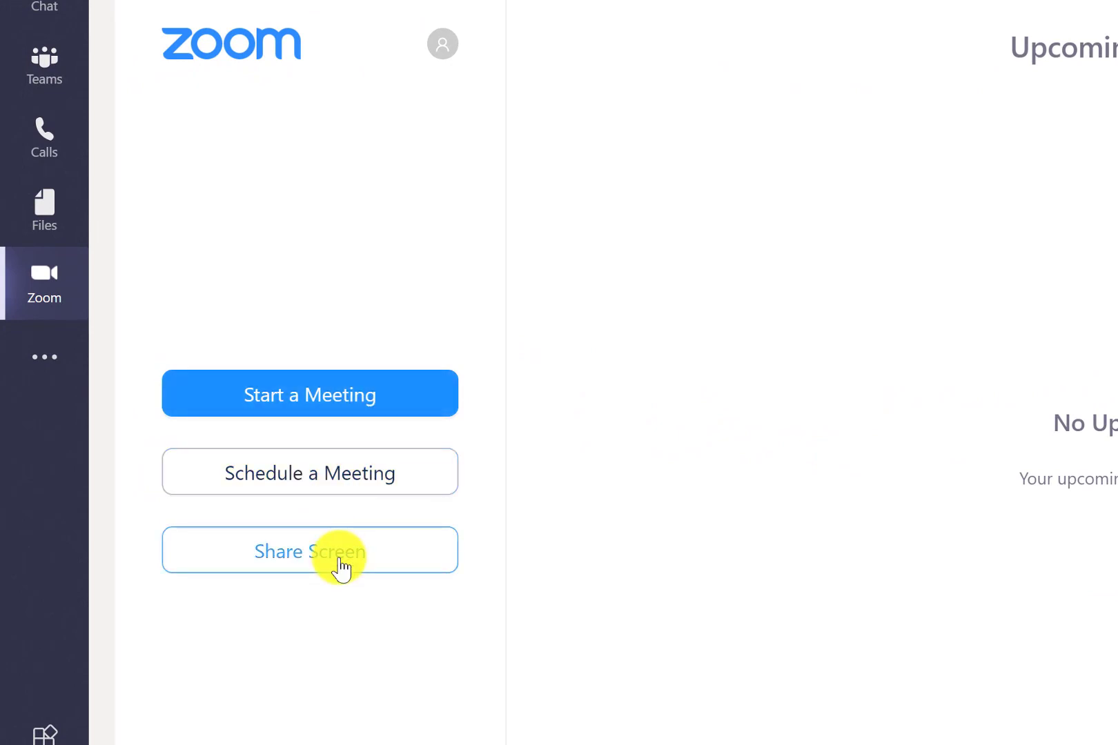
pyautogui.click(315, 399)
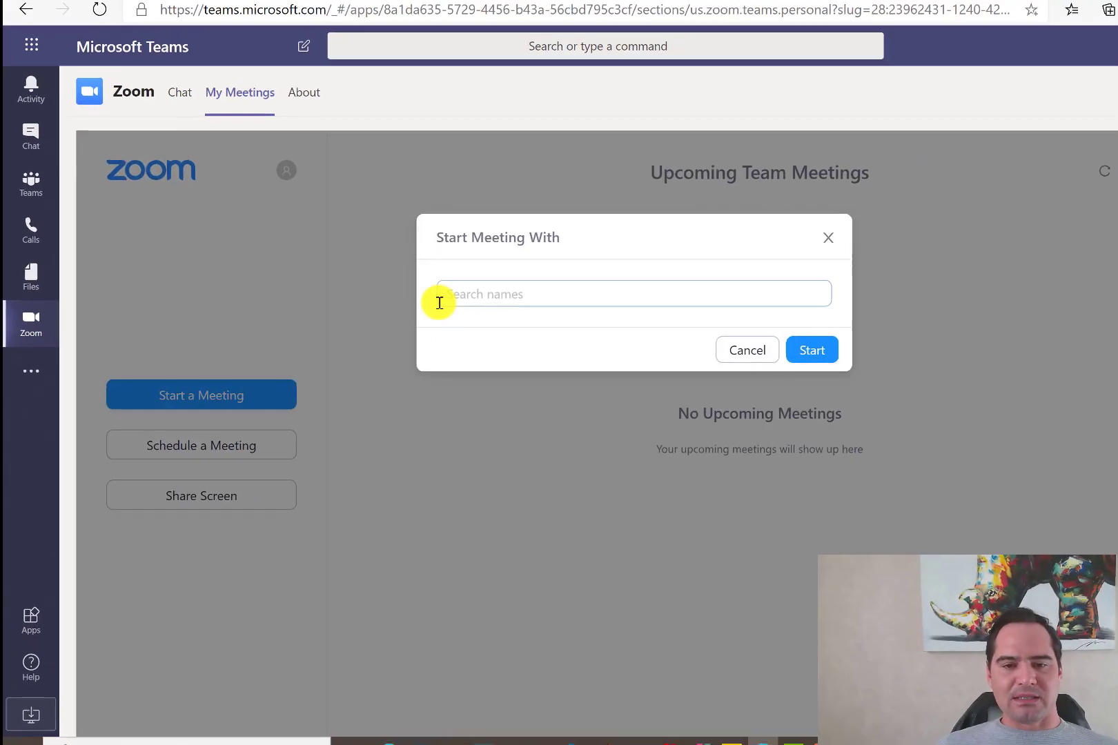
pyautogui.click(502, 294)
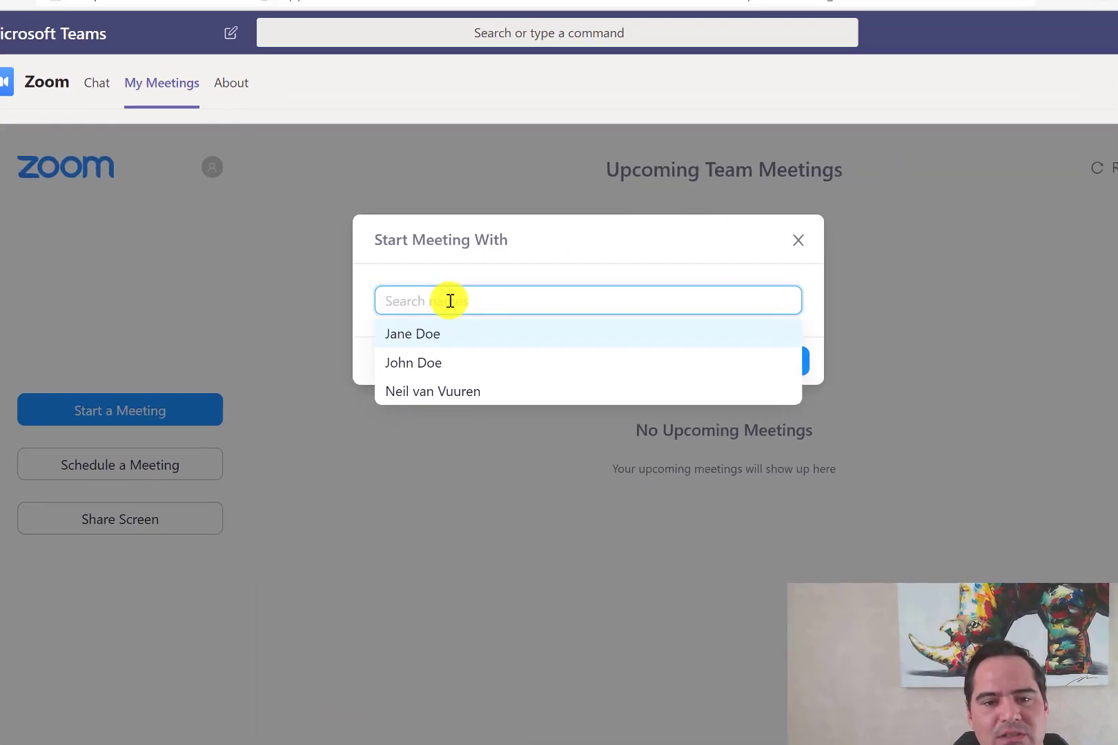
pyautogui.click(441, 338)
pyautogui.click(442, 393)
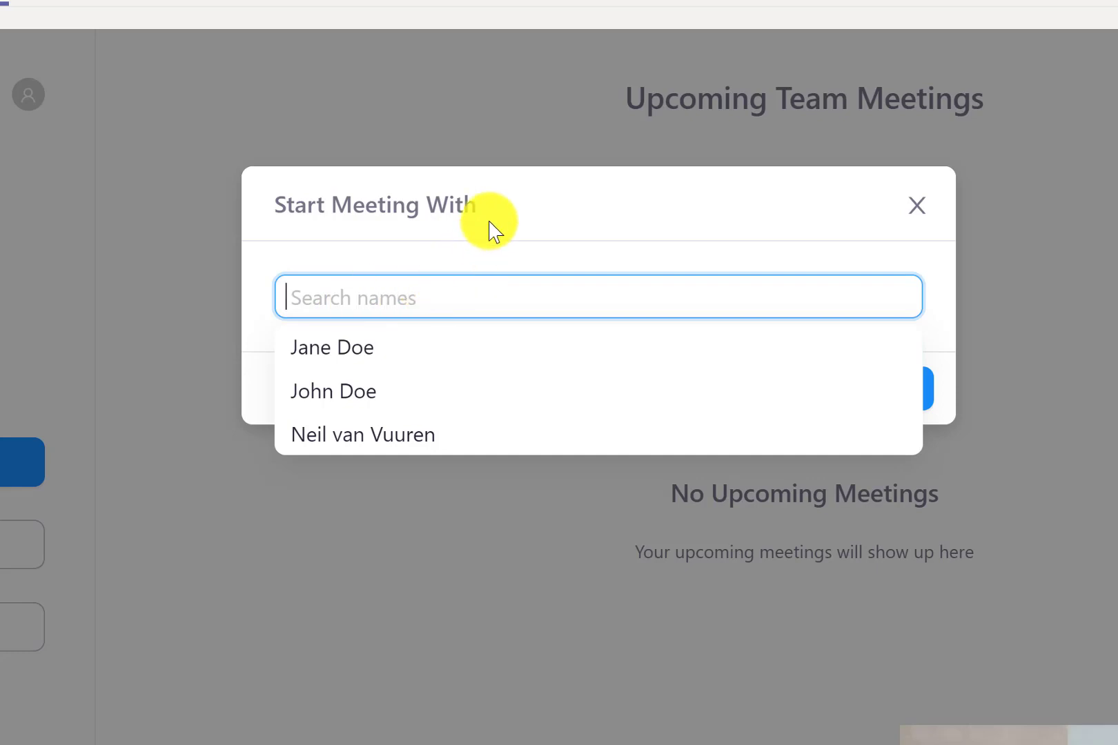
pyautogui.click(521, 217)
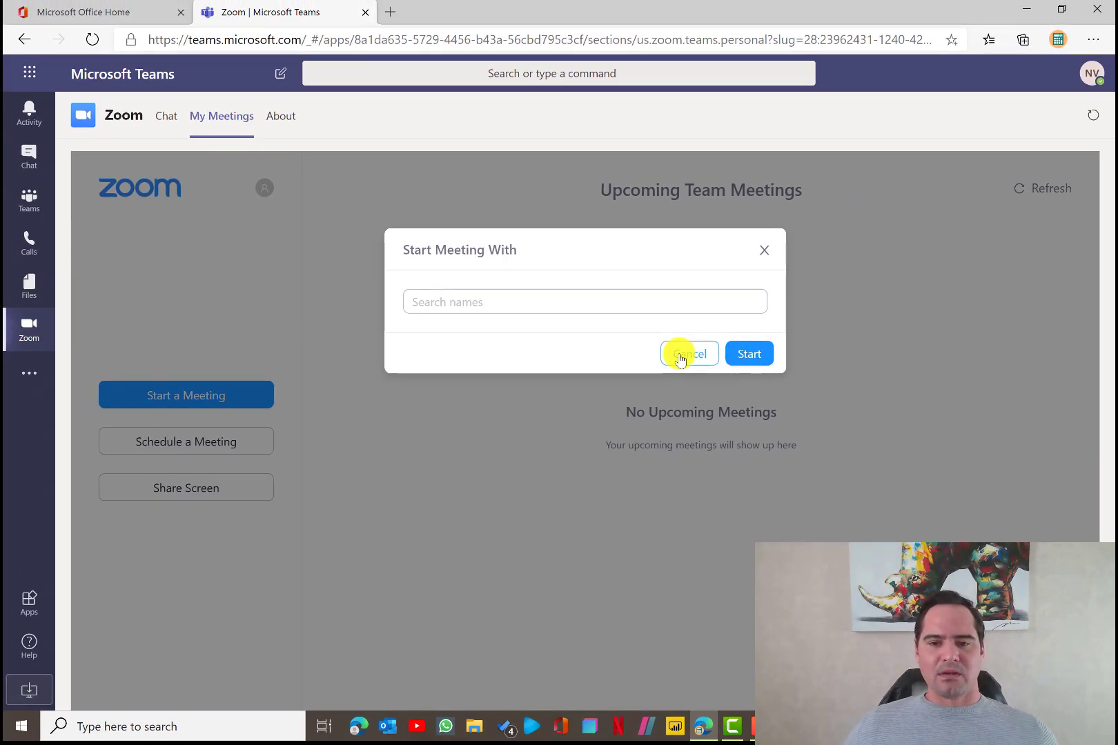
pyautogui.click(680, 355)
# Open the form for scheduling a Zoom meeting and examine its topic, participants, rooms, time zone, start and end times and password options.
pyautogui.click(199, 444)
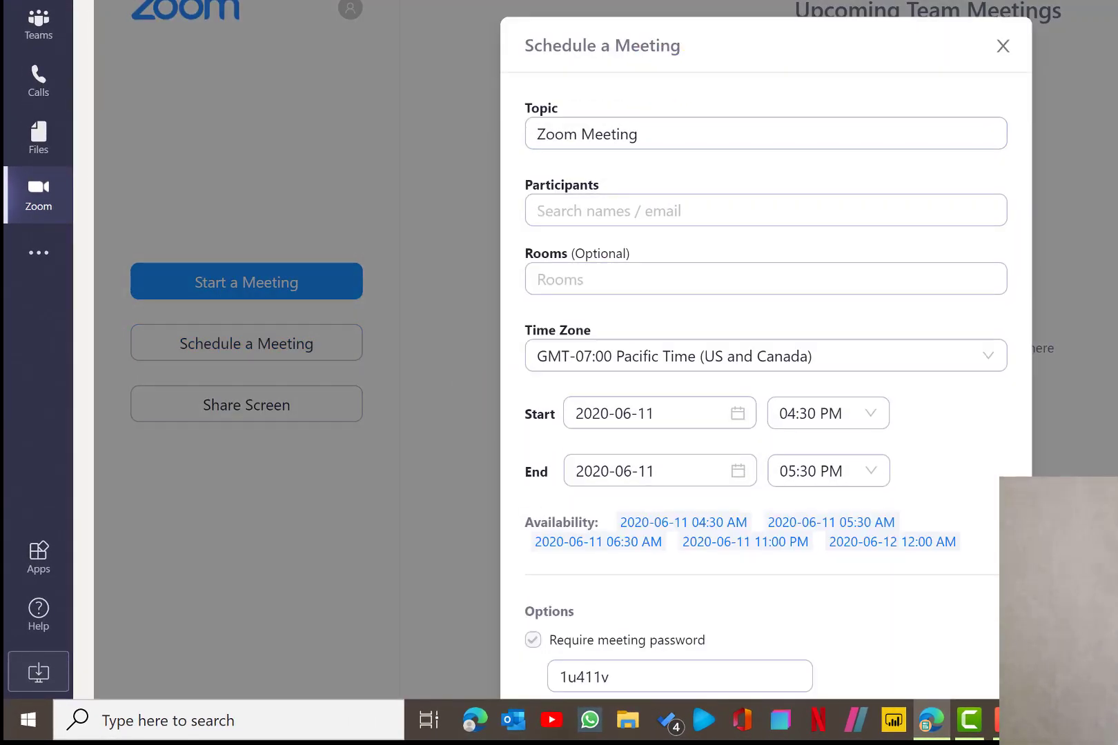
pyautogui.scroll(-2, 766, 345)
pyautogui.scroll(3, 511, 187)
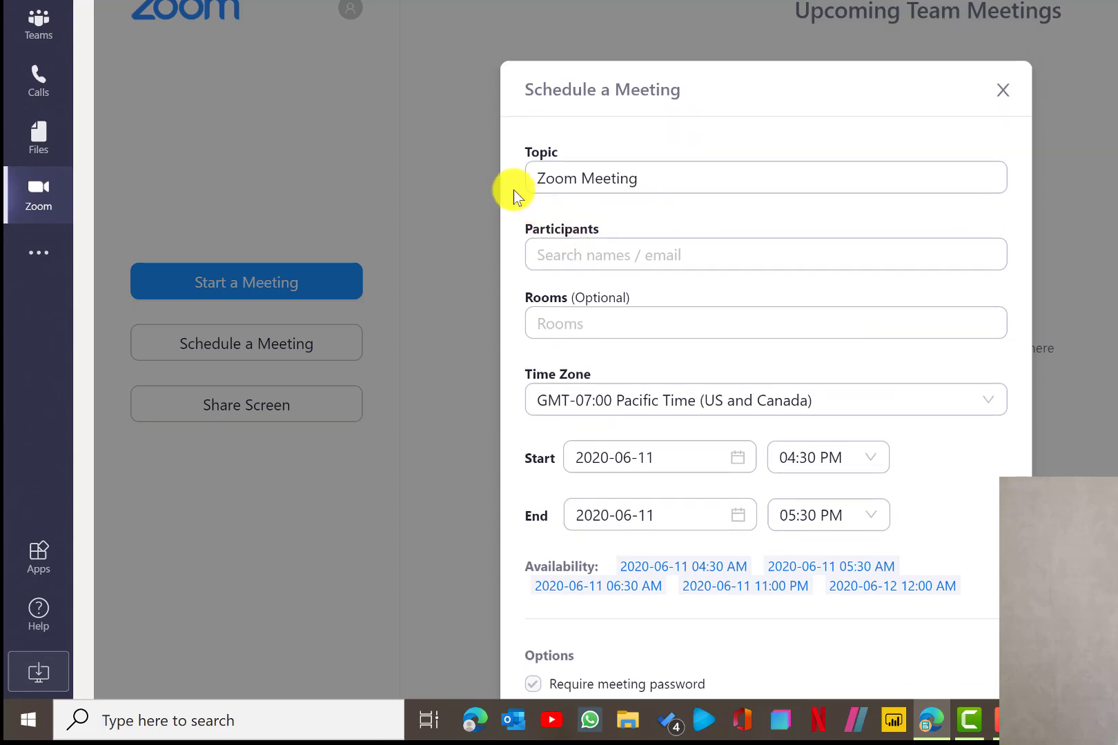
pyautogui.scroll(-3, 1054, 405)
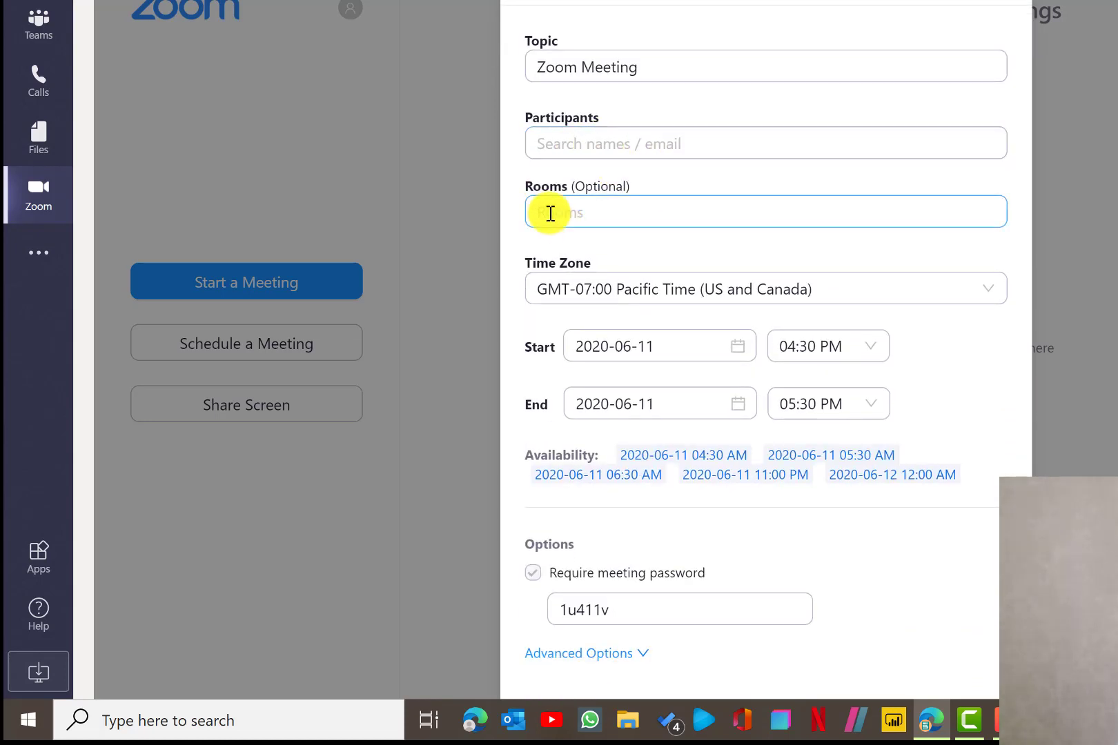
pyautogui.scroll(-2, 614, 215)
pyautogui.scroll(-1, 617, 216)
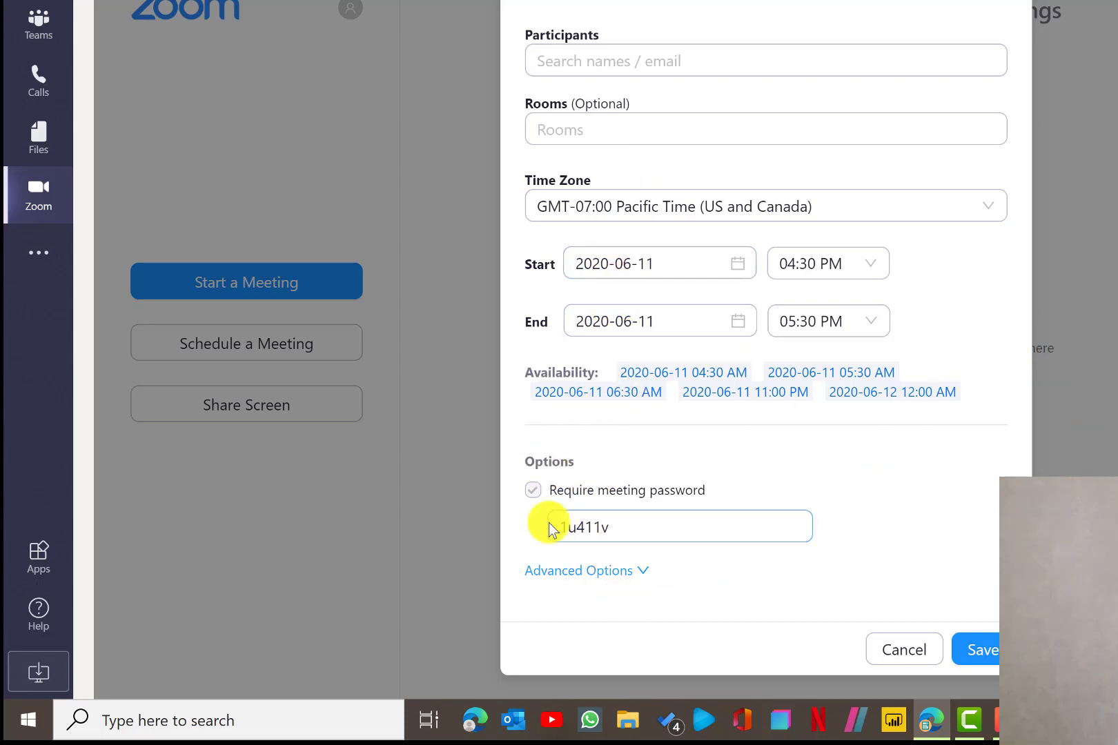
# Expand the meeting form's advanced options, examine the join, mute, waiting room, recording and alternative host settings, and close the form without saving.
pyautogui.click(557, 572)
pyautogui.scroll(-4, 760, 400)
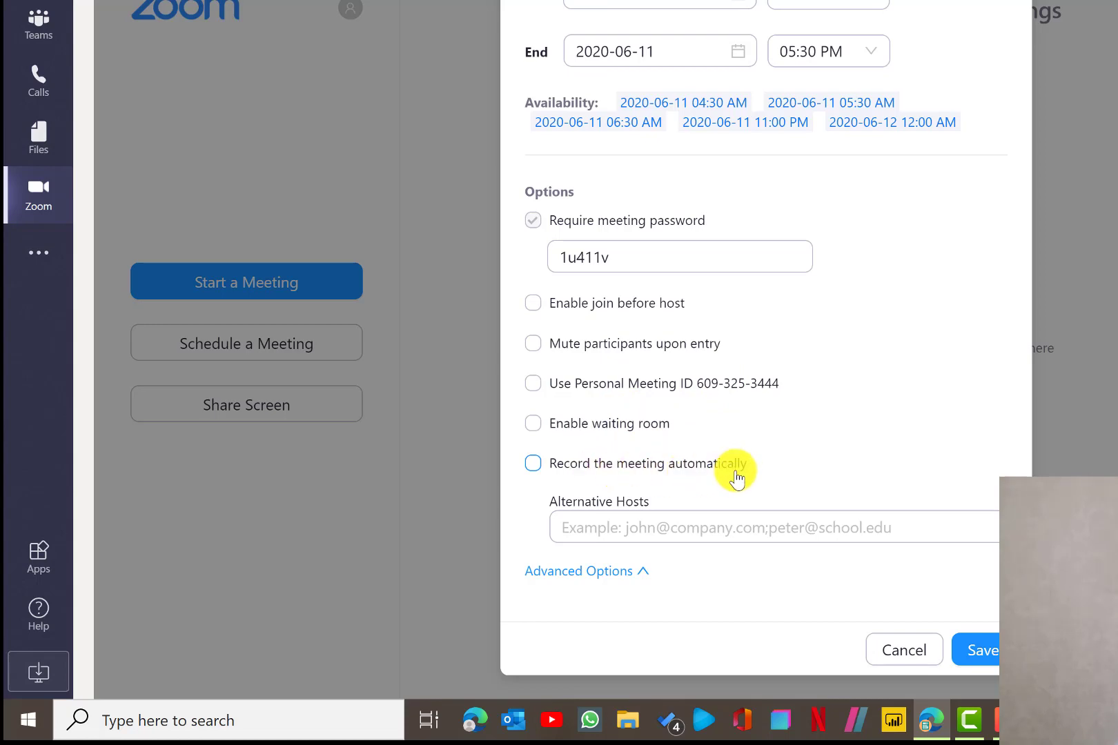
pyautogui.click(617, 572)
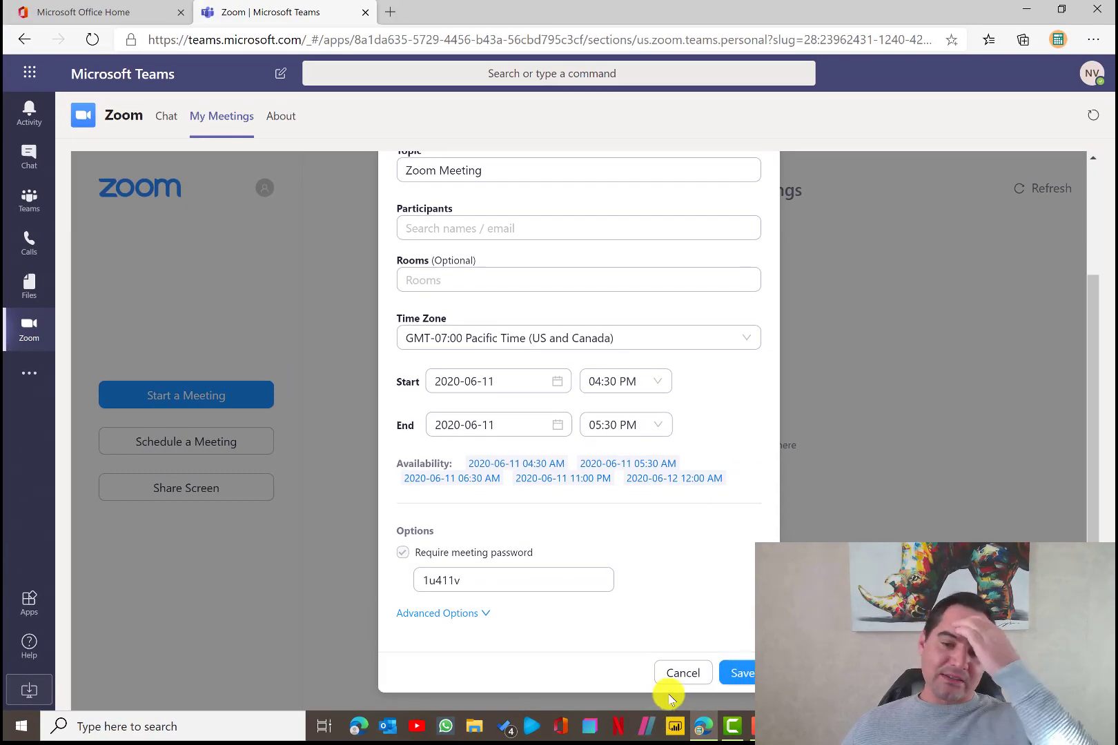
pyautogui.click(676, 674)
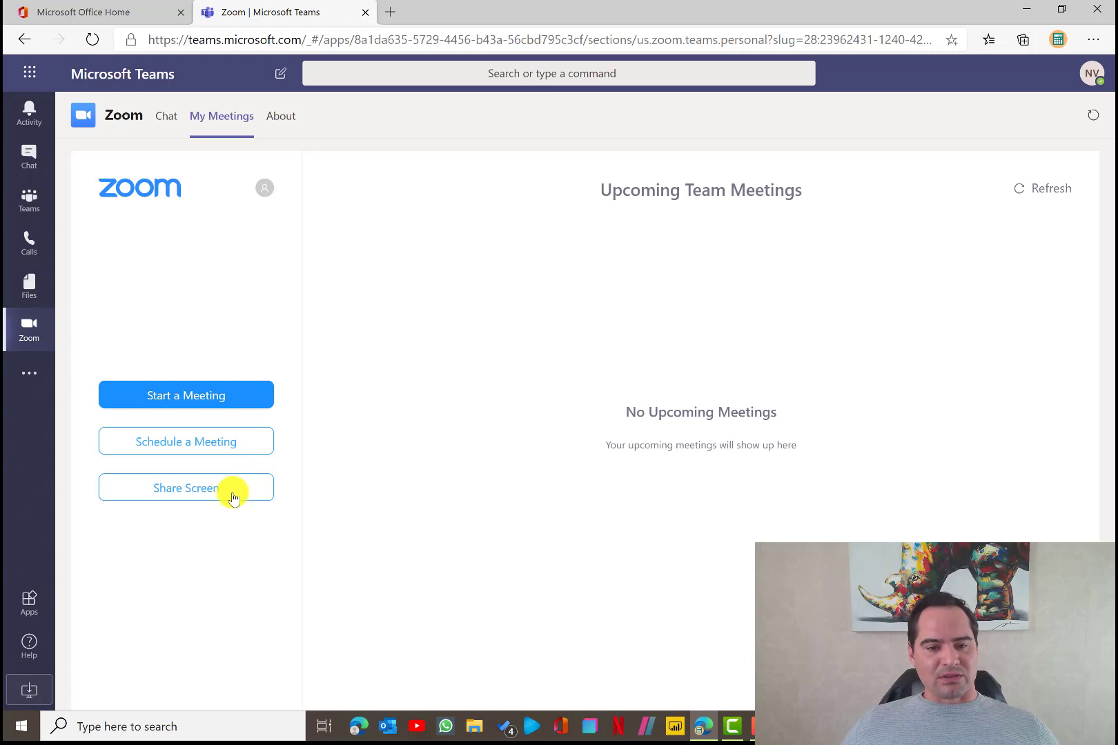
# Look at the Share Screen dialog's meeting ID field, dismiss the dialog, and view the Zoom app's About page.
pyautogui.click(180, 486)
pyautogui.click(414, 295)
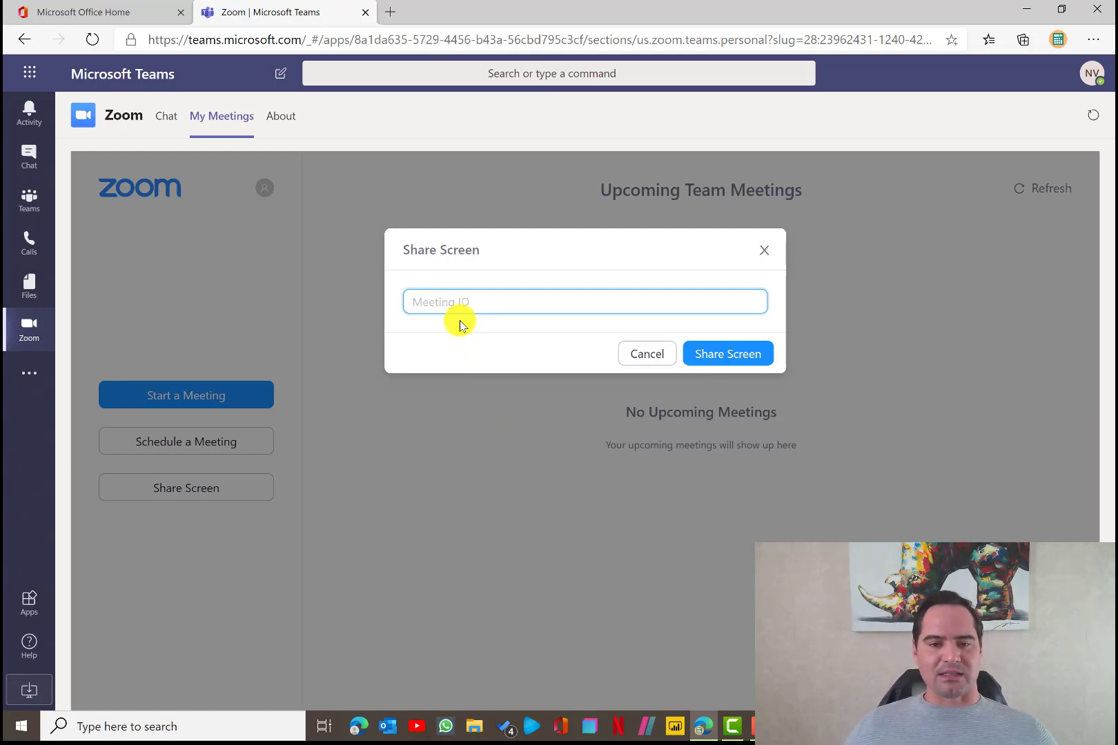
pyautogui.click(660, 355)
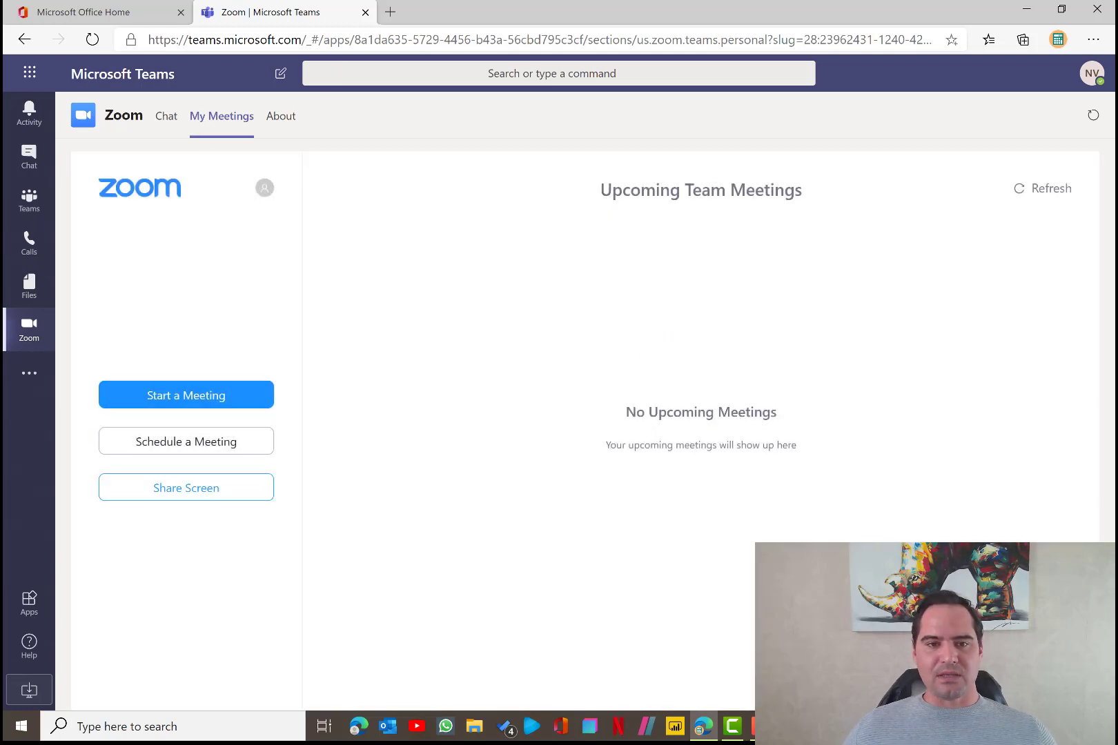
pyautogui.click(280, 132)
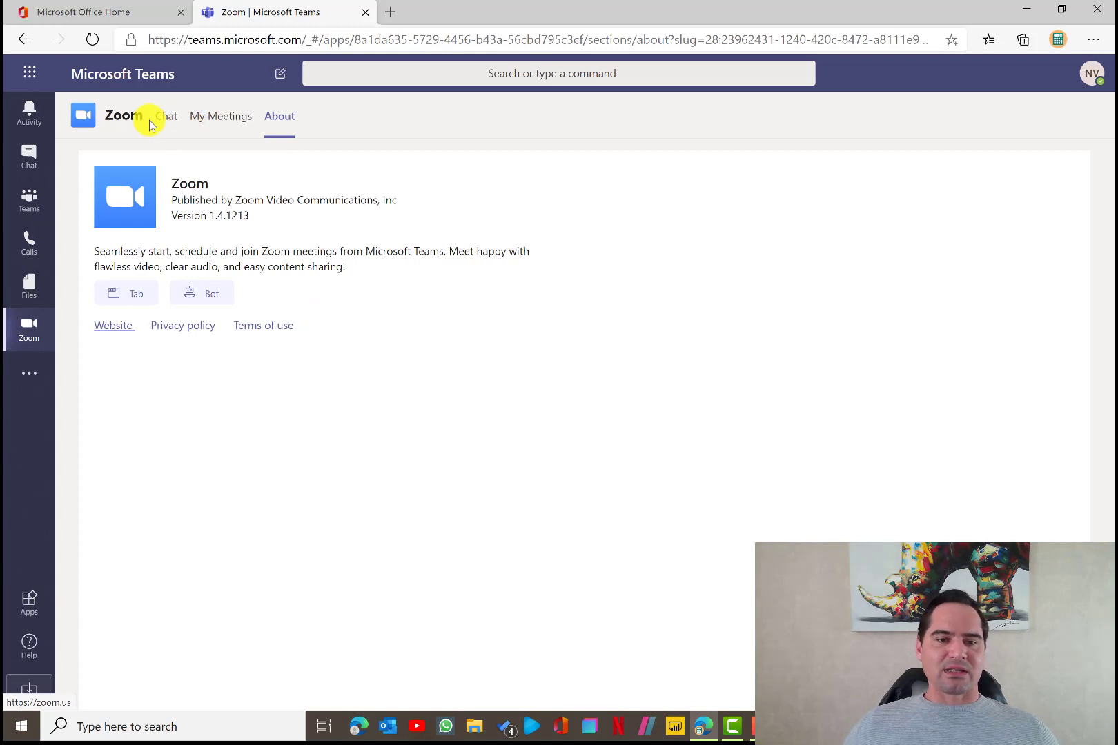
# Review the Zoom bot's full help reply in the Human Resources team's General channel, and return to the Zoom app's My Meetings page.
pyautogui.click(38, 207)
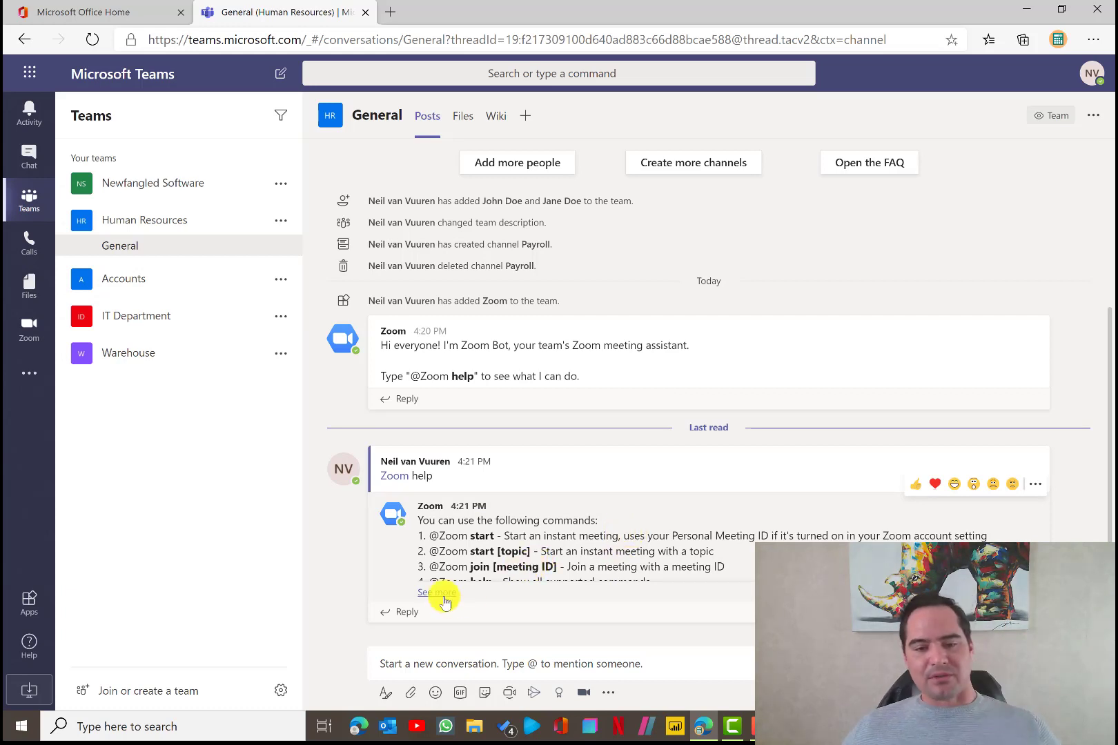
pyautogui.click(438, 592)
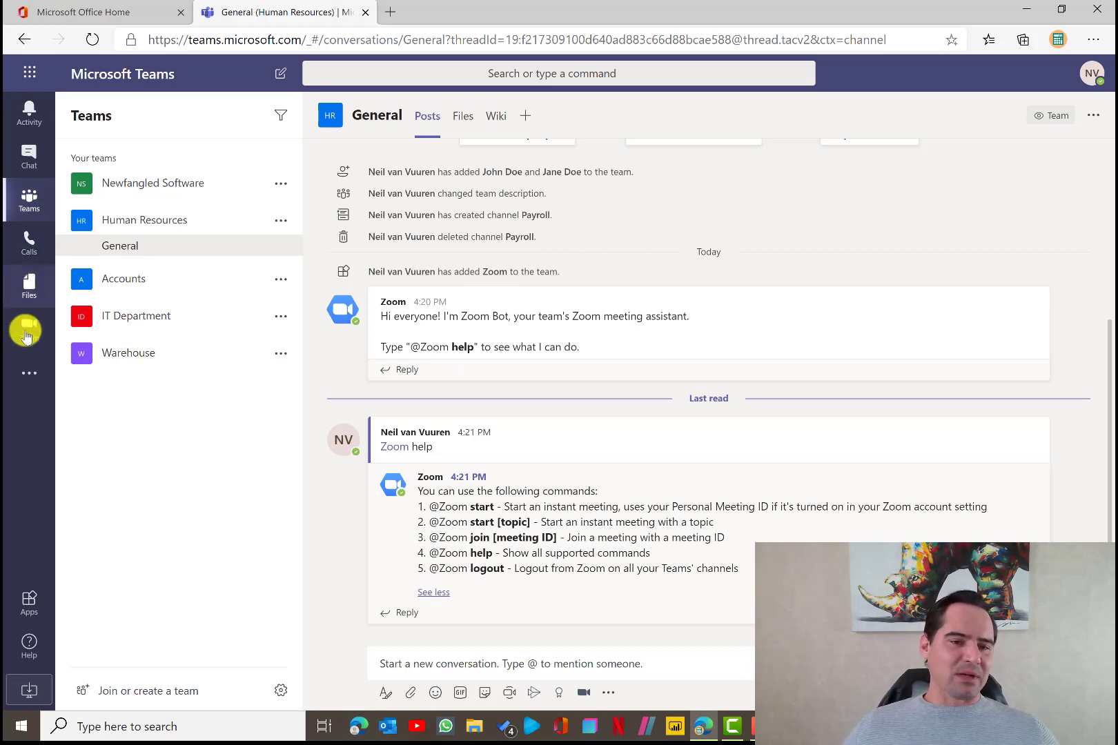
pyautogui.click(27, 330)
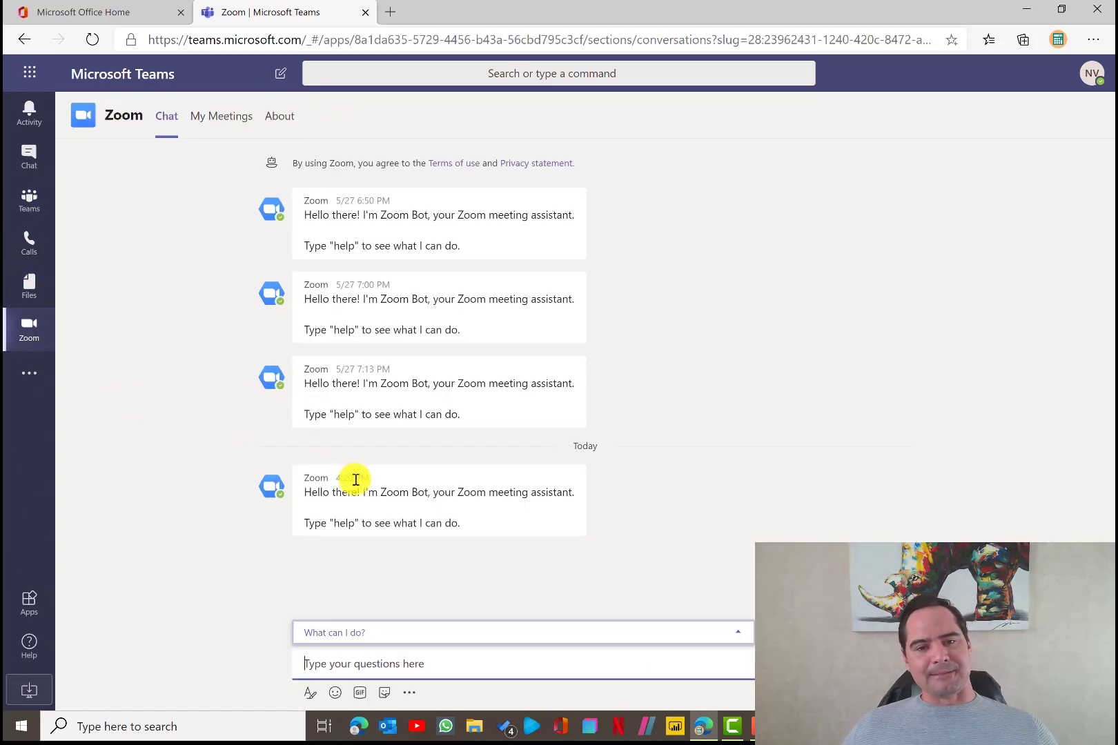
pyautogui.click(209, 121)
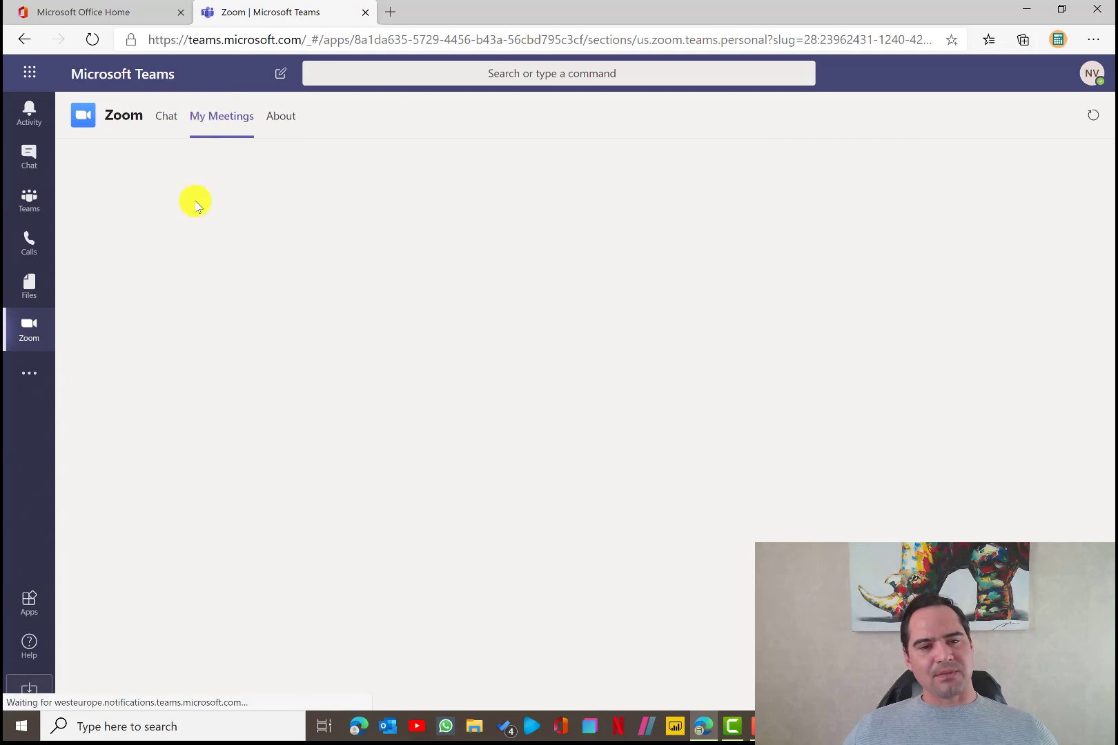